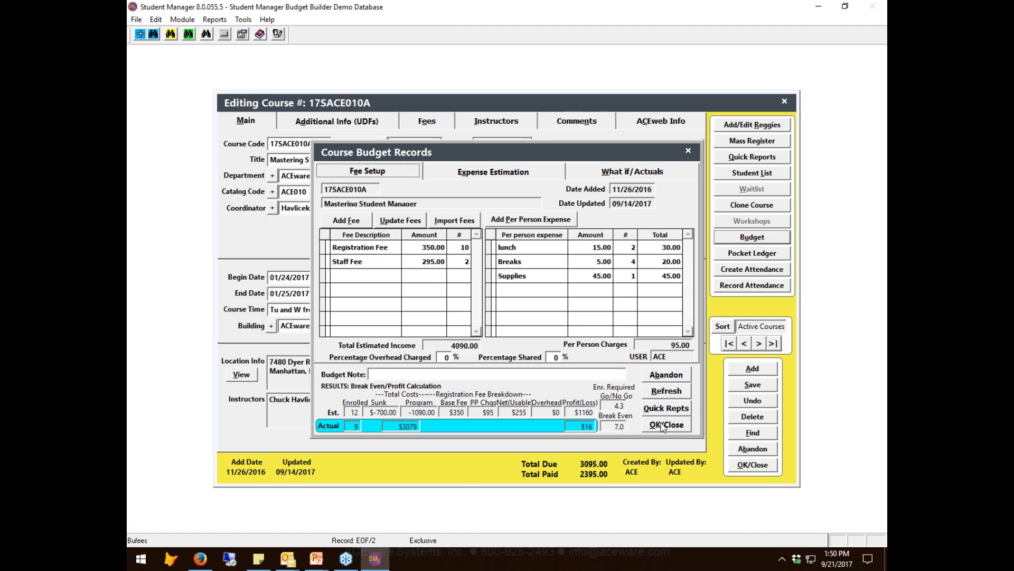
- Close and reopen the budget records of course 17SACE010A, and move the budget window slightly aside
click(665, 425)
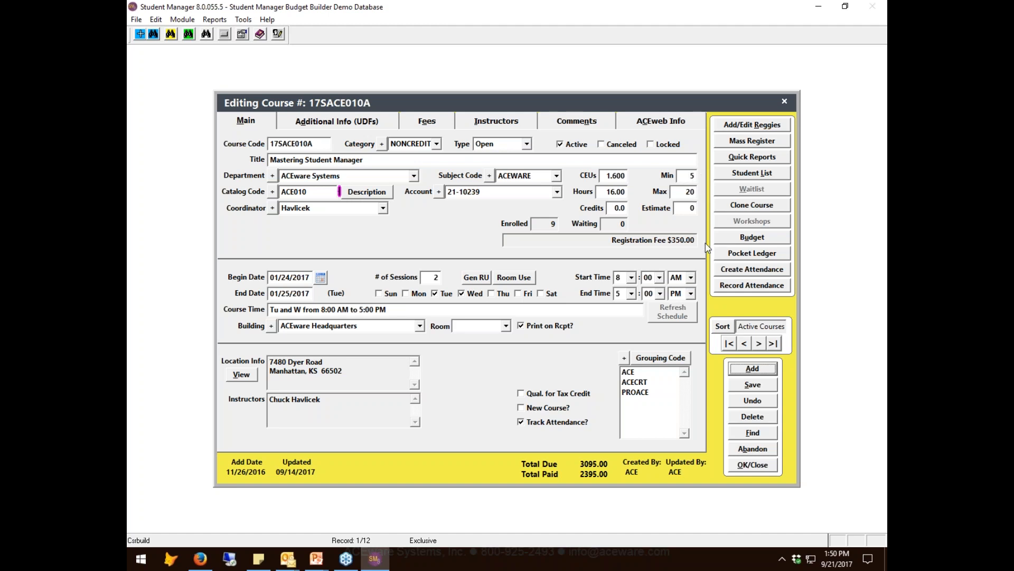
click(751, 236)
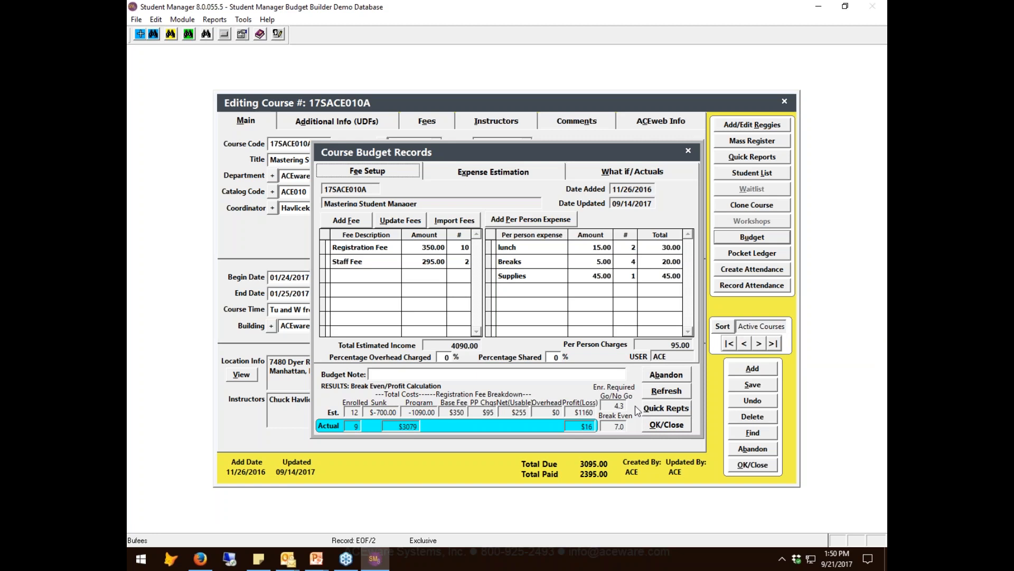
click(659, 426)
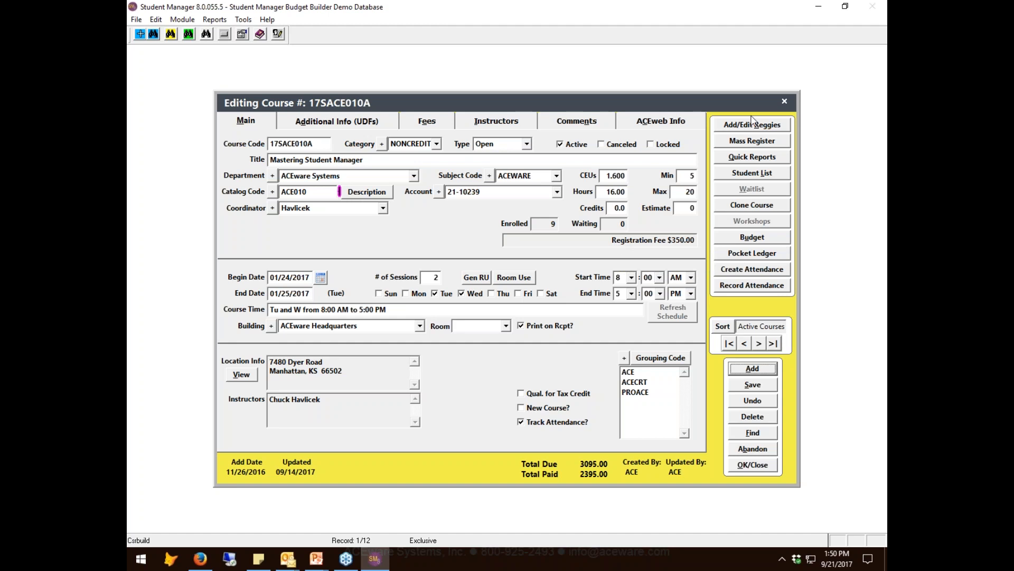
click(752, 239)
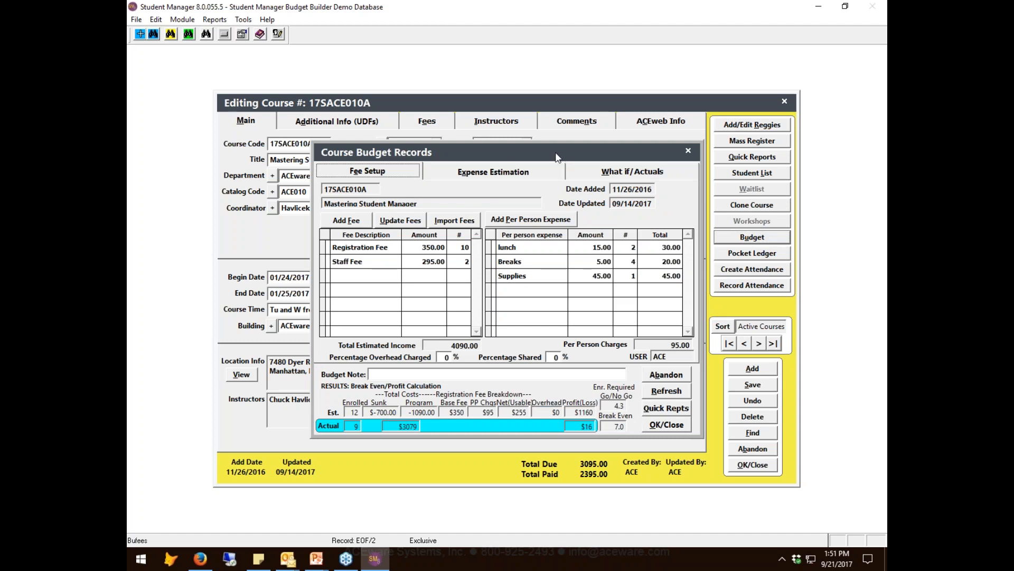
drag(556, 156, 529, 168)
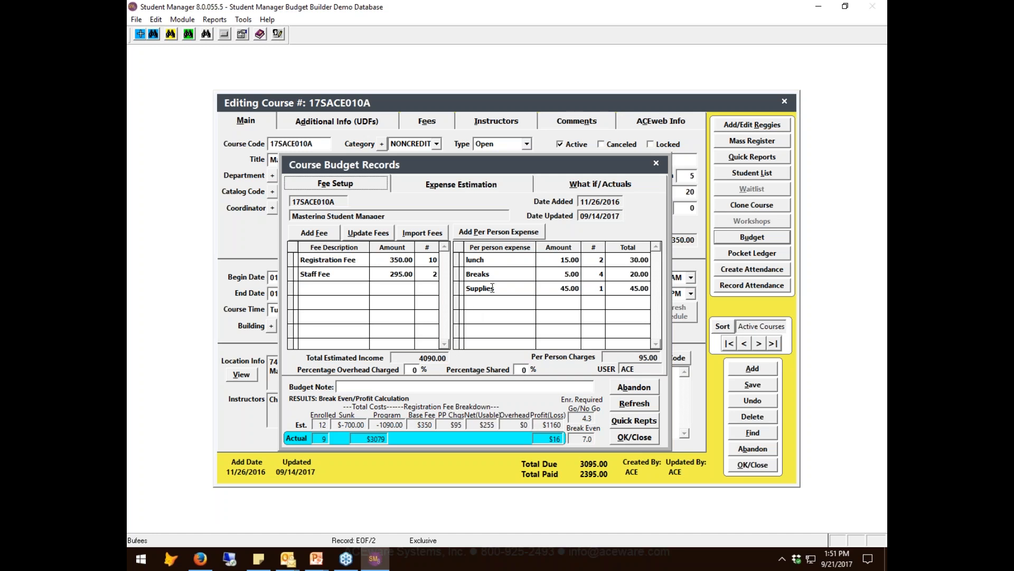
- Set the course budget's Percentage Shared to 50% so the estimated and actual profit are recalculated
click(521, 369)
text(50)
key(Tab)
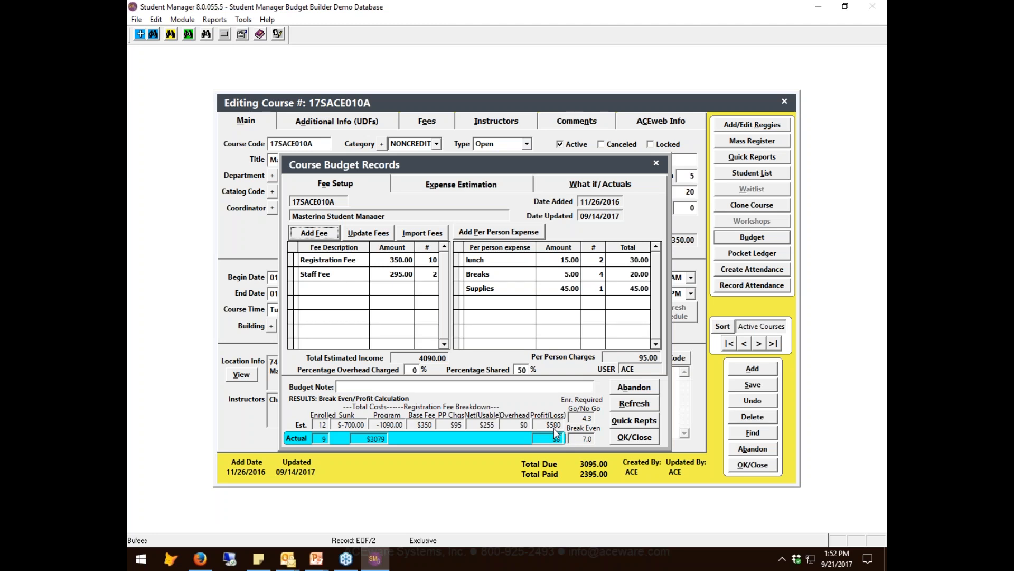
- Change the Percentage Shared in the course budget to 10%
click(526, 370)
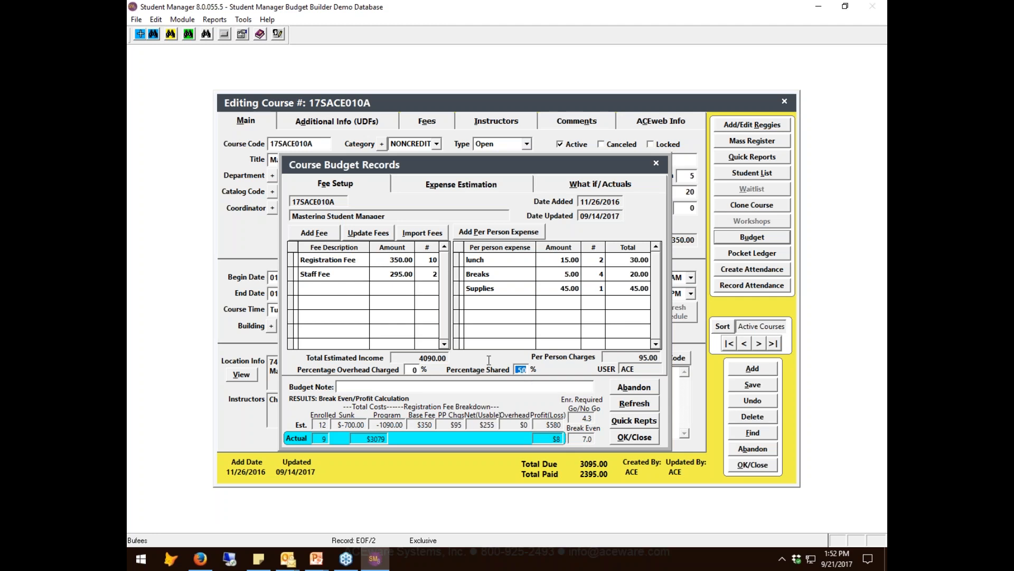
text(10)
key(Tab)
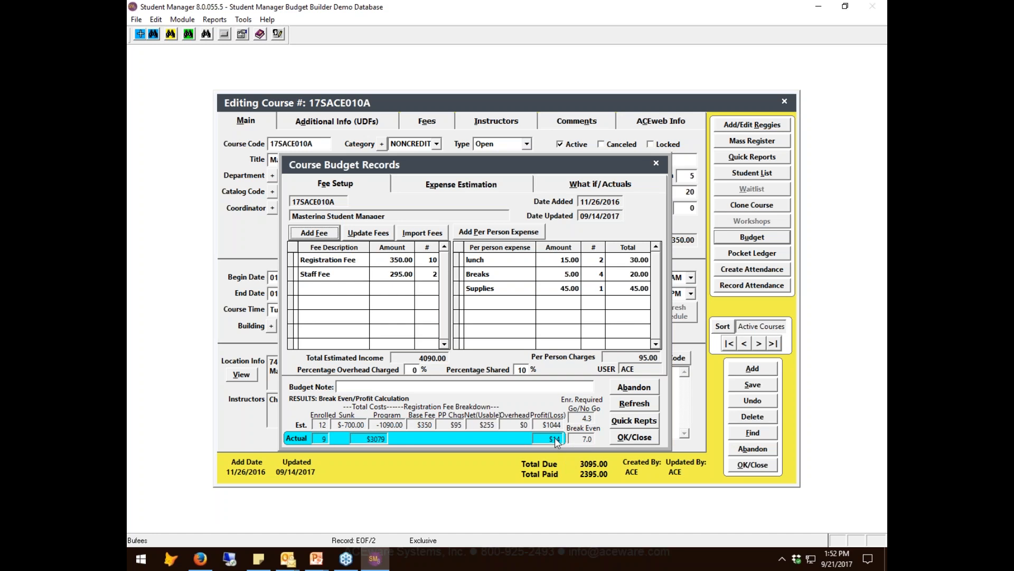
- Reset the Percentage Shared in the course budget to 0%
click(527, 368)
double_click(527, 369)
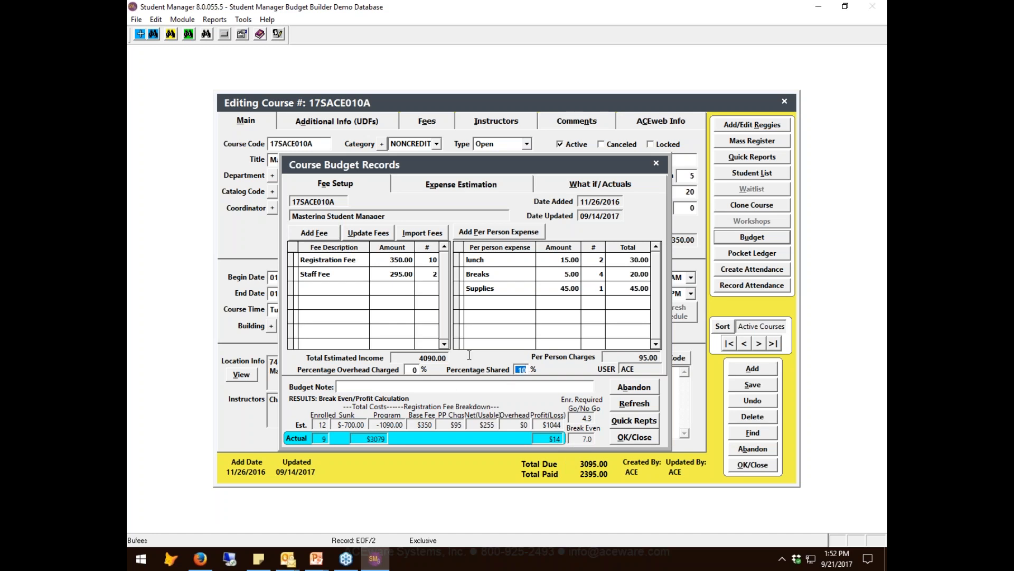
key(BackSpace)
text(0)
key(Tab)
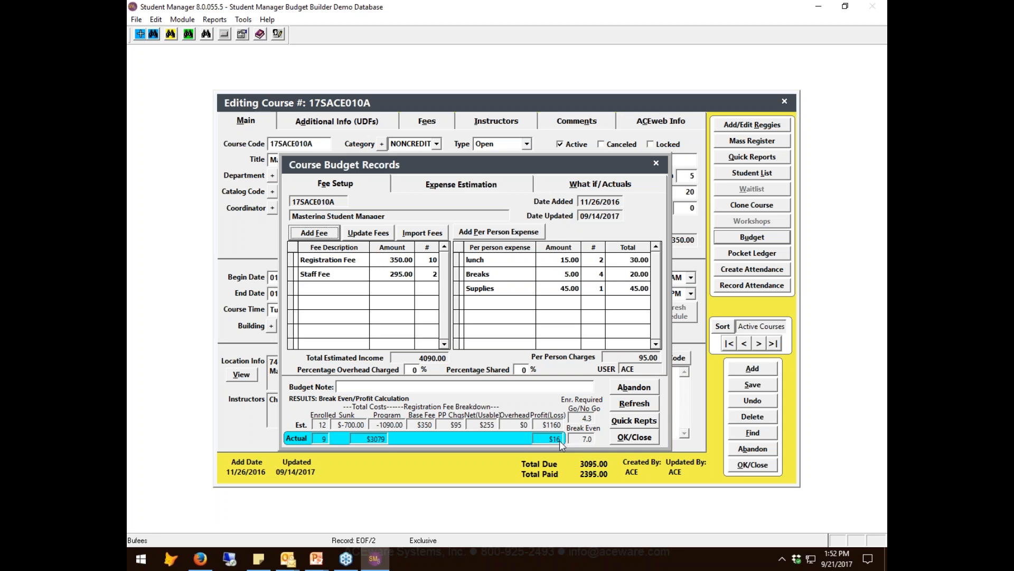
- Set the Percentage Shared to 50% and view the budget's What If/Actuals figures
double_click(521, 369)
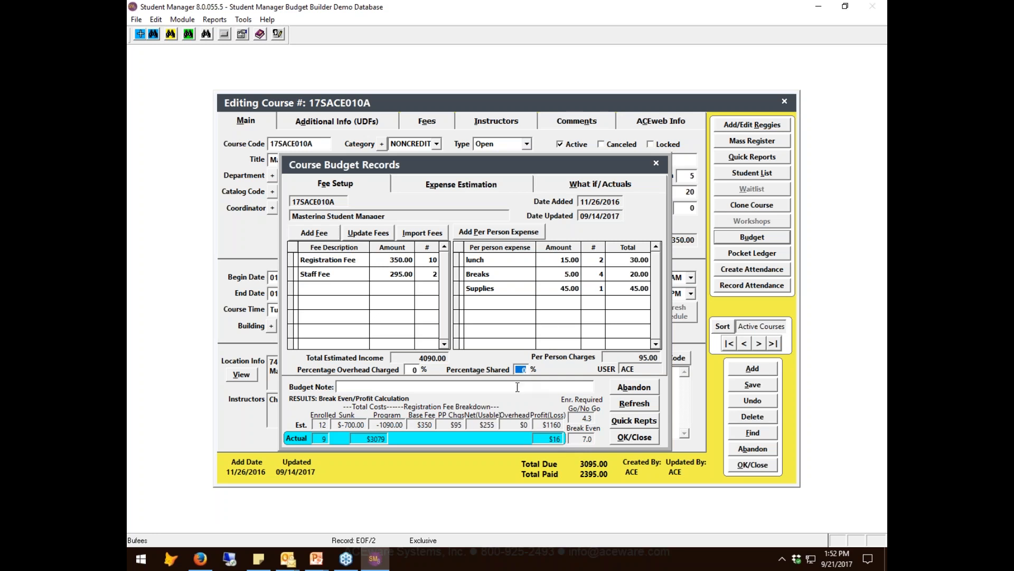
text(50)
key(Tab)
key(Tab)
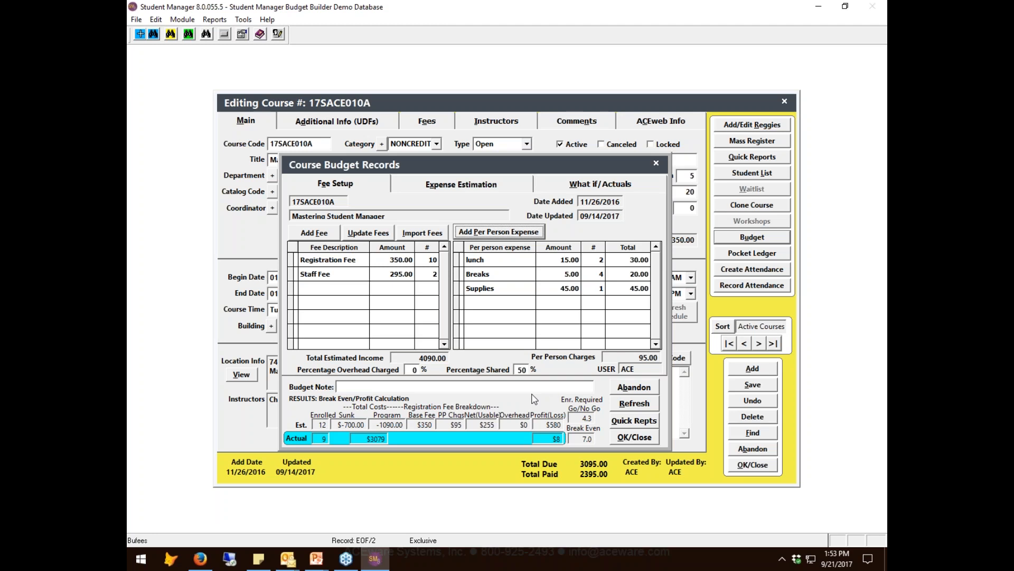
click(597, 184)
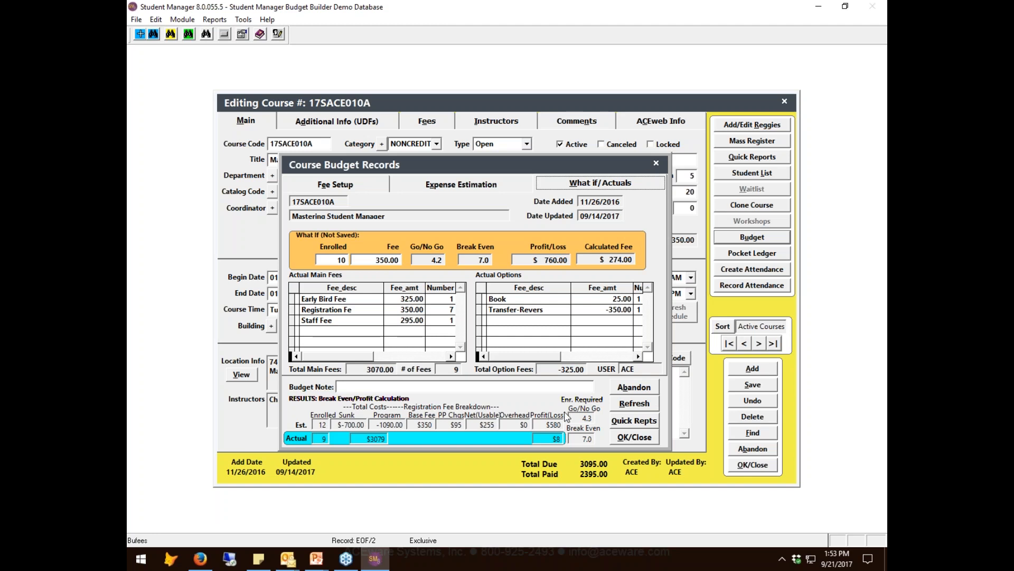
- Return to the fee setup, set the Percentage Shared to 0%, and refresh the What If/Actuals figures
click(333, 186)
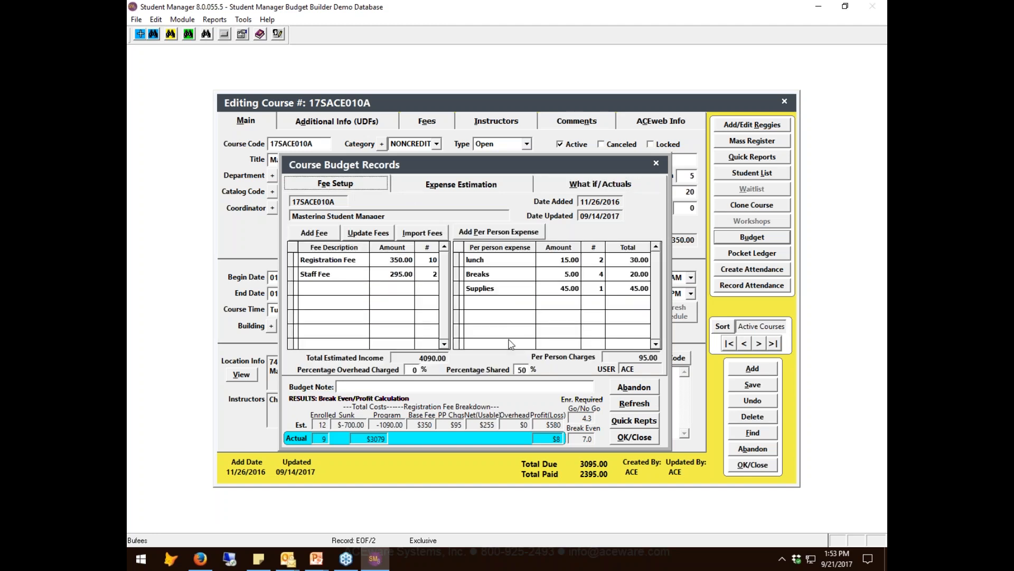
click(522, 370)
text(0)
key(Tab)
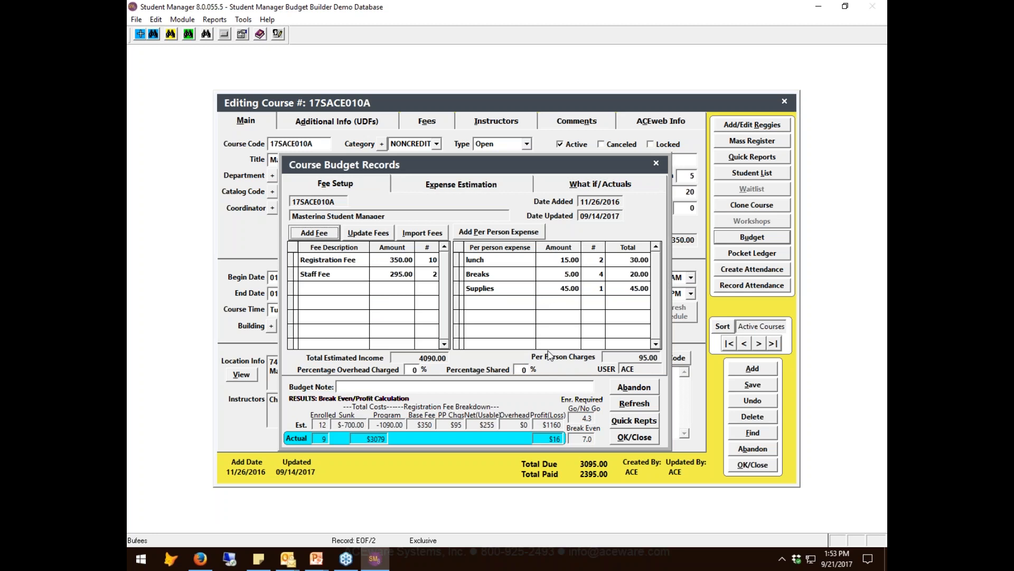
click(585, 188)
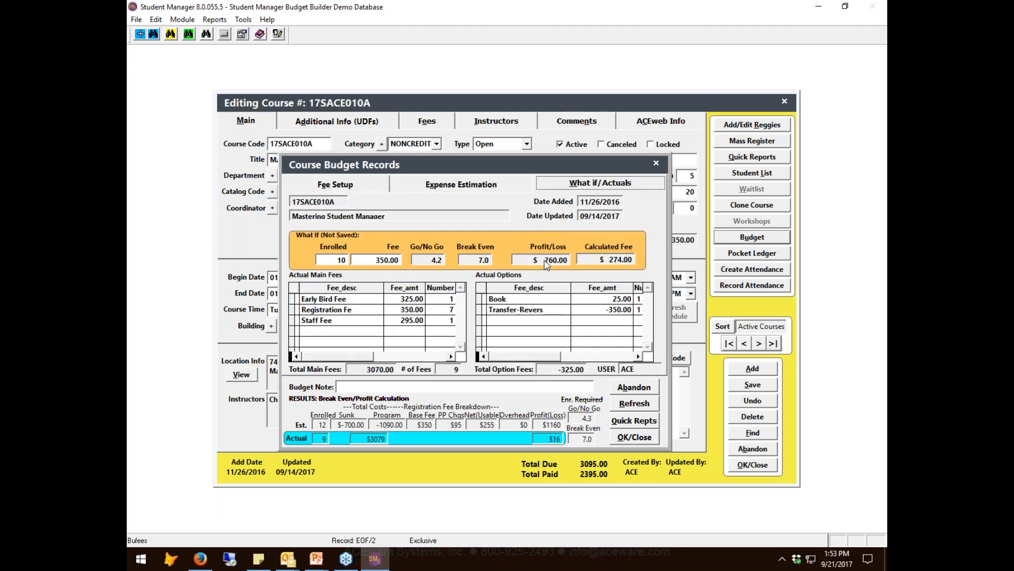
click(637, 404)
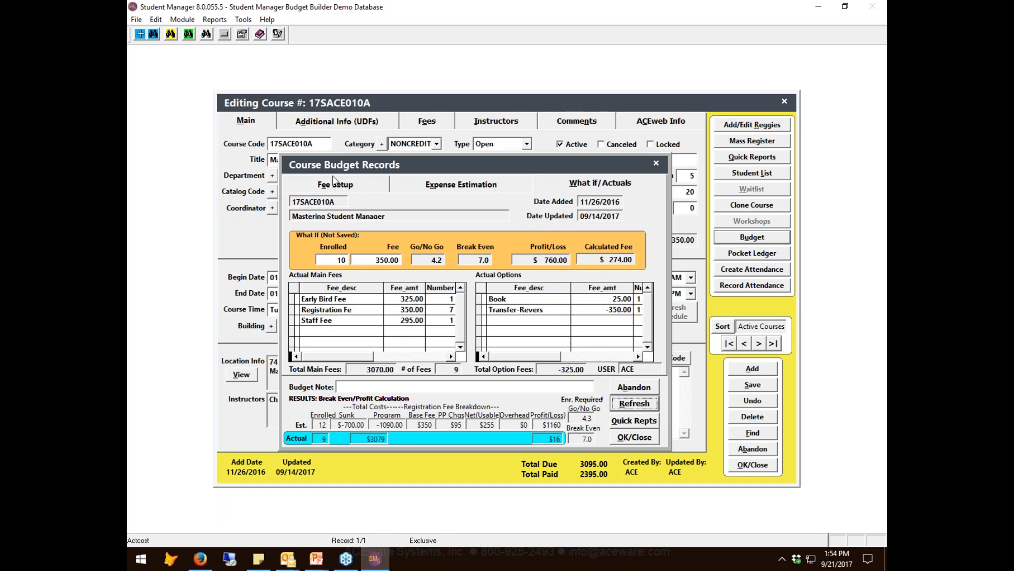
- Set the Percentage Shared in the budget's fee setup to 50%
click(335, 184)
click(522, 369)
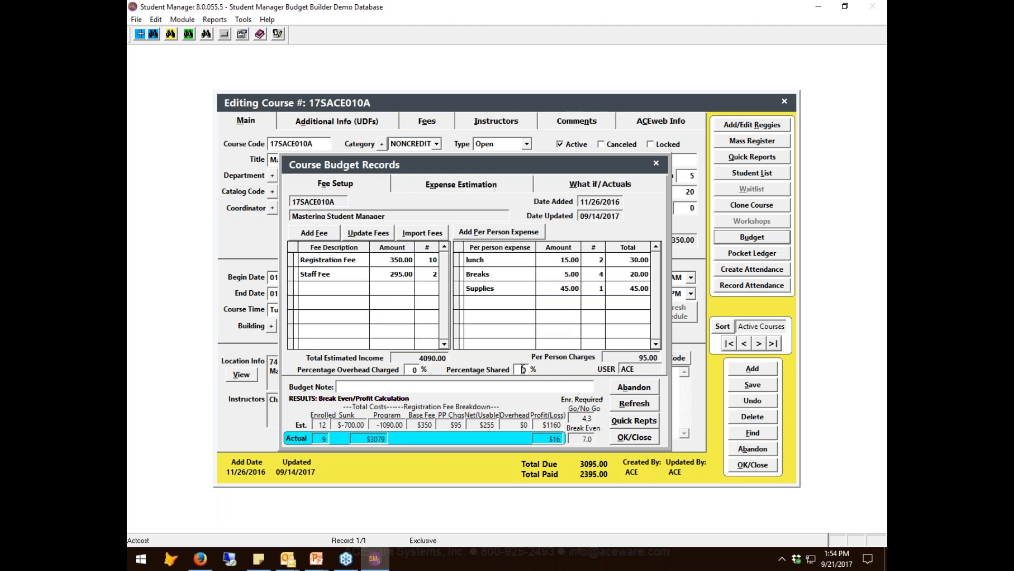
text(1)
key(Delete)
text(50)
key(Tab)
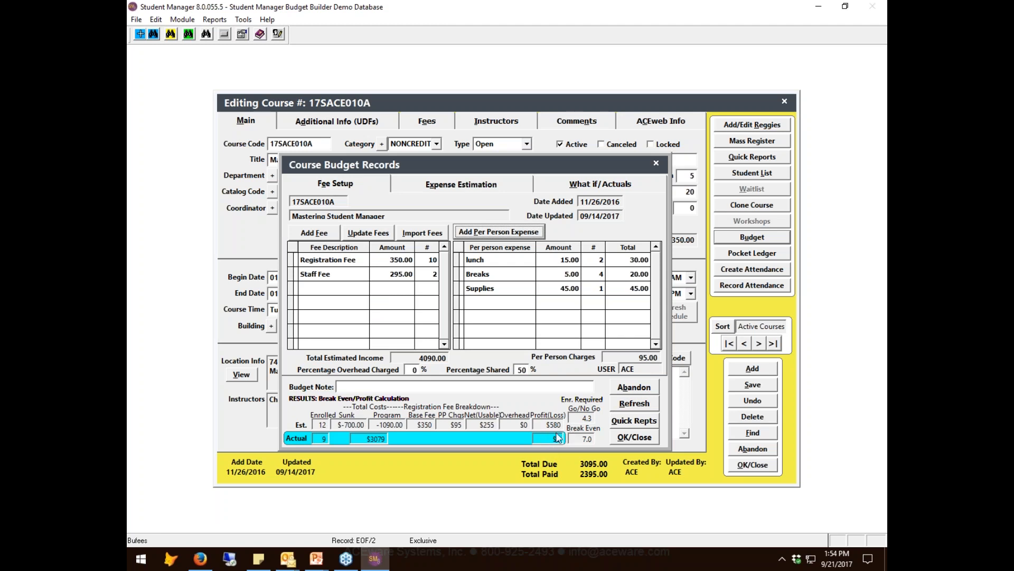
- Check the What If/Actuals figures, return to the fee setup, and accept and close the course budget
click(579, 184)
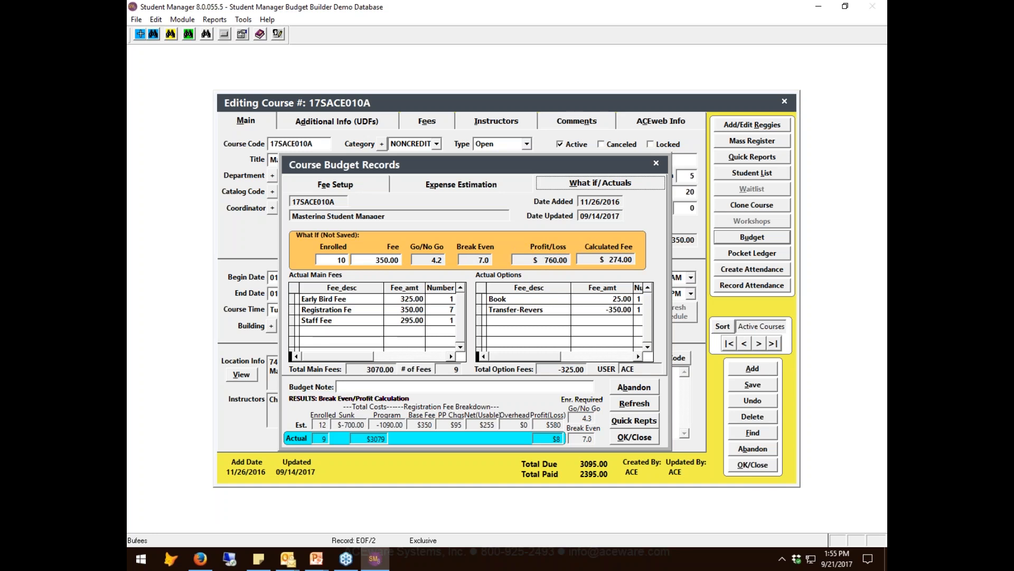
click(360, 184)
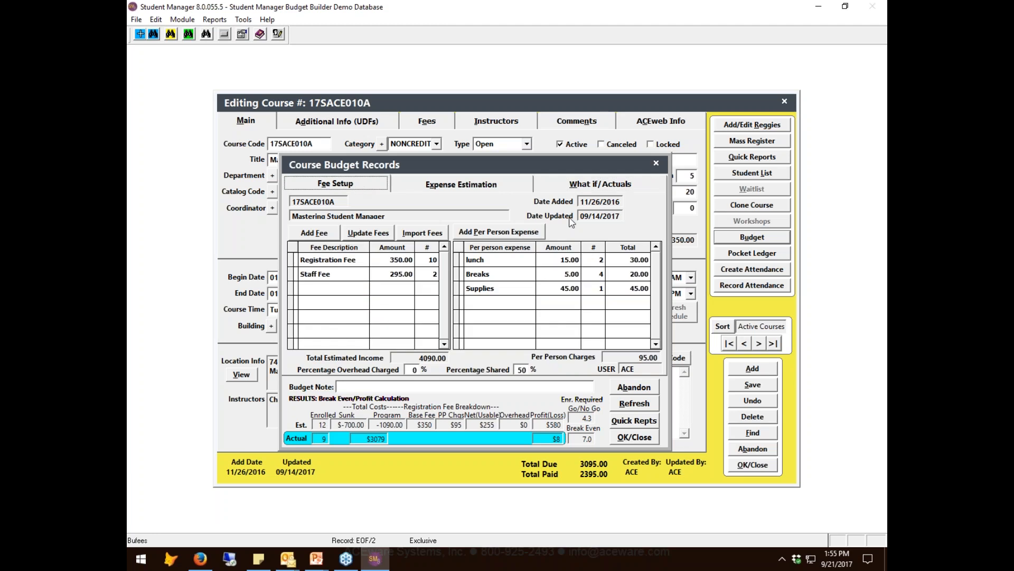
click(634, 437)
- Switch to the running PowerPoint slide show and advance to the Budget Reports slide
click(319, 560)
click(368, 504)
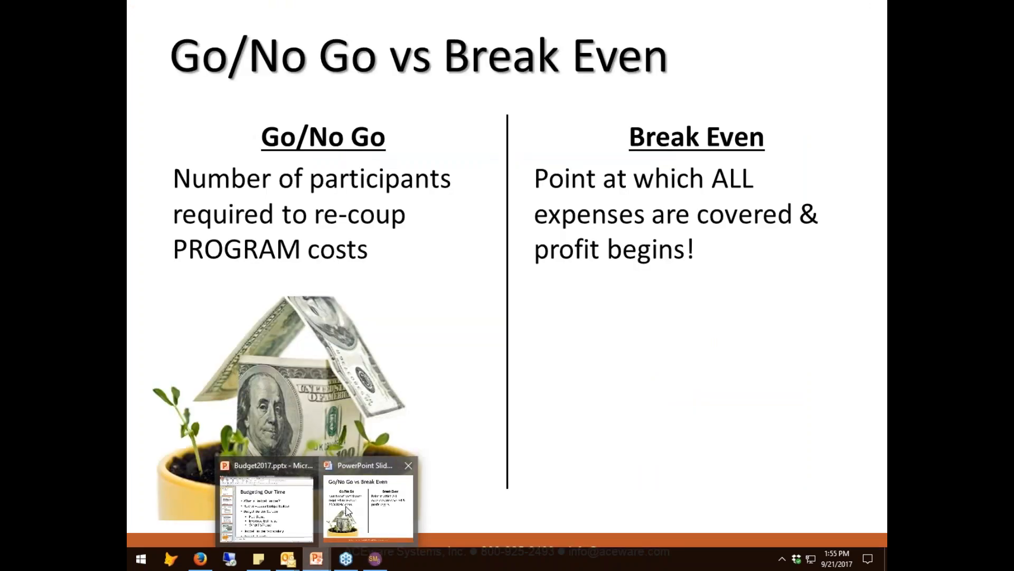
key(Right)
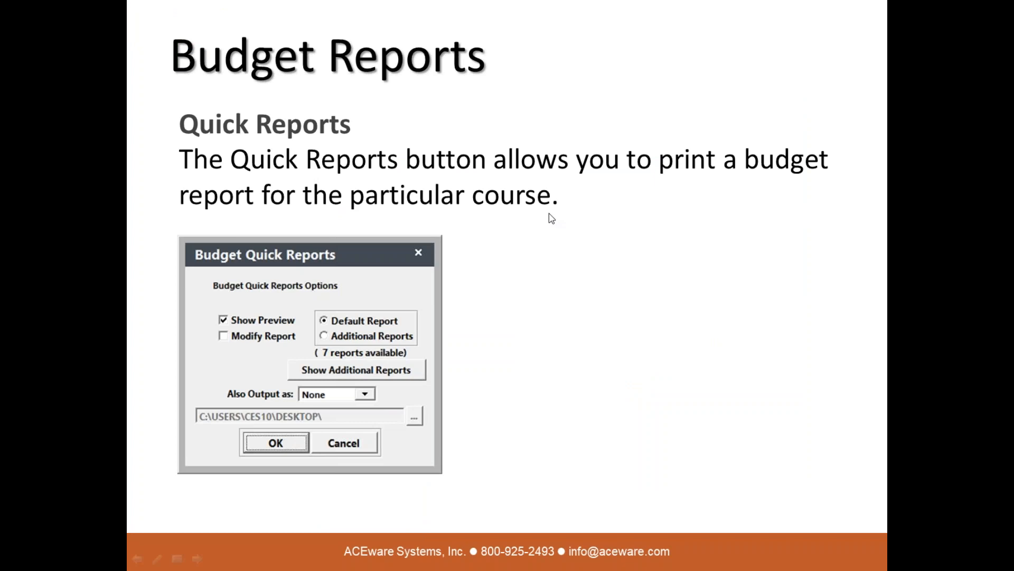
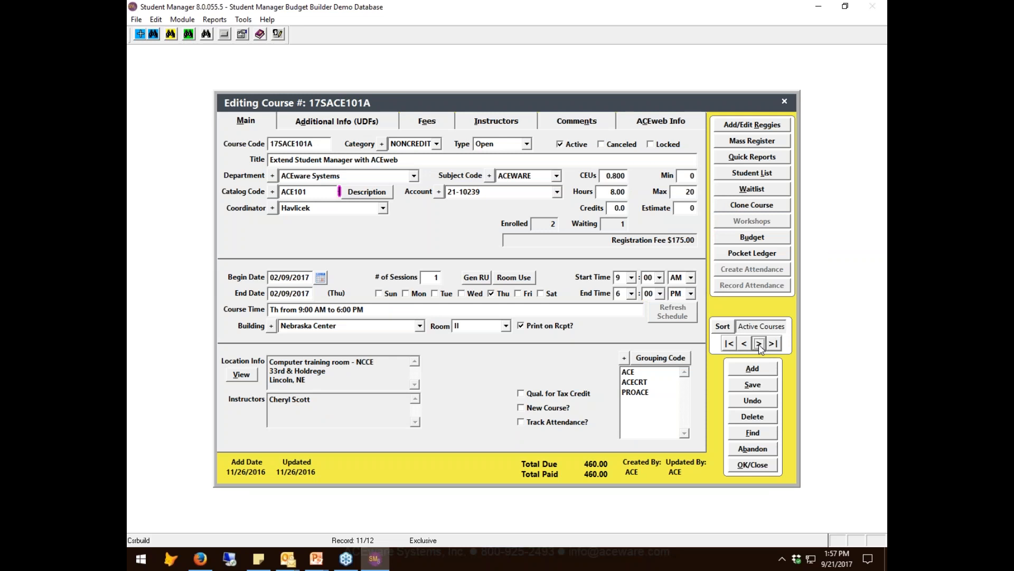
- Review the fees of course 17SACE101A and open its budget record
click(426, 128)
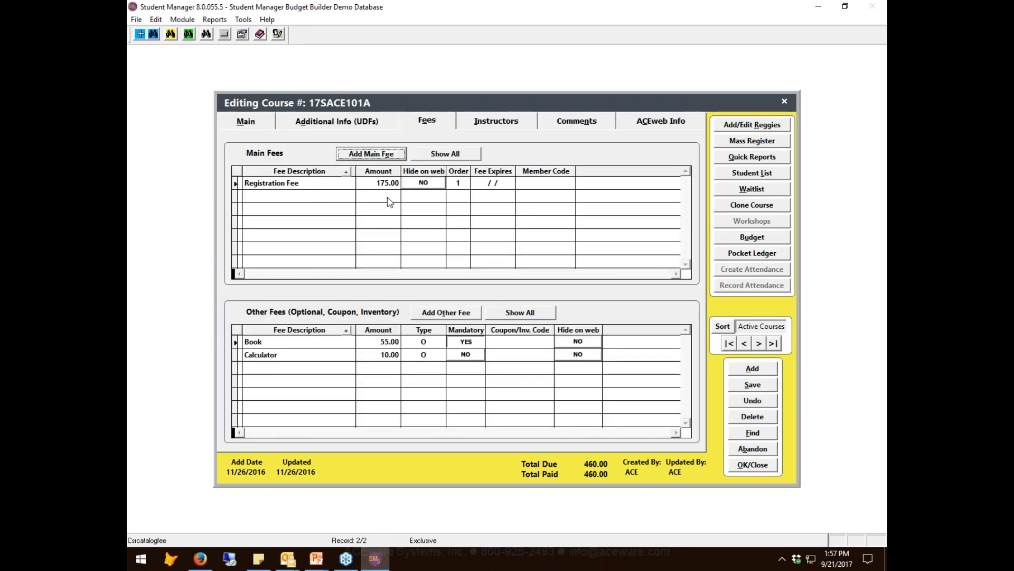
click(257, 124)
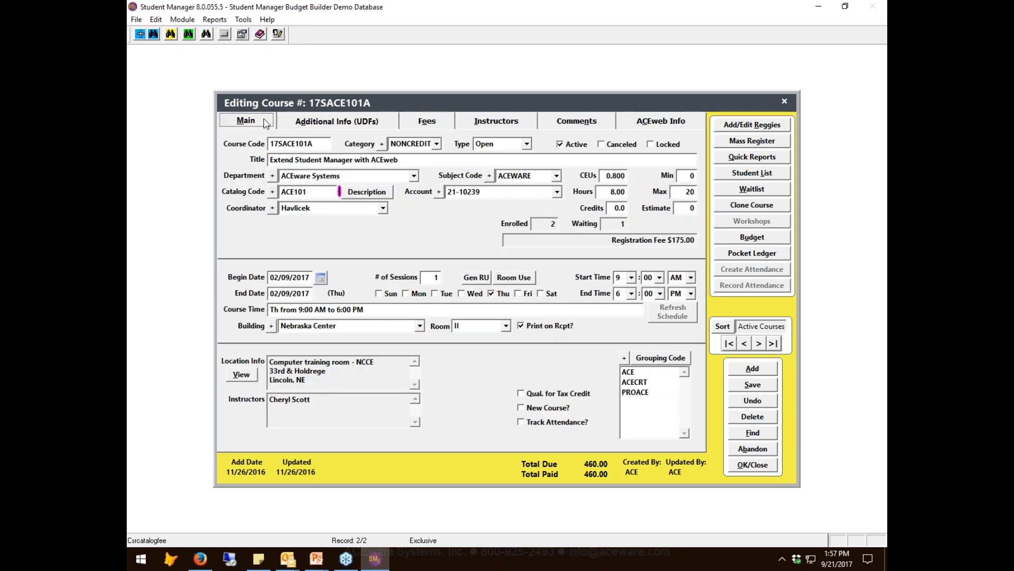
click(749, 241)
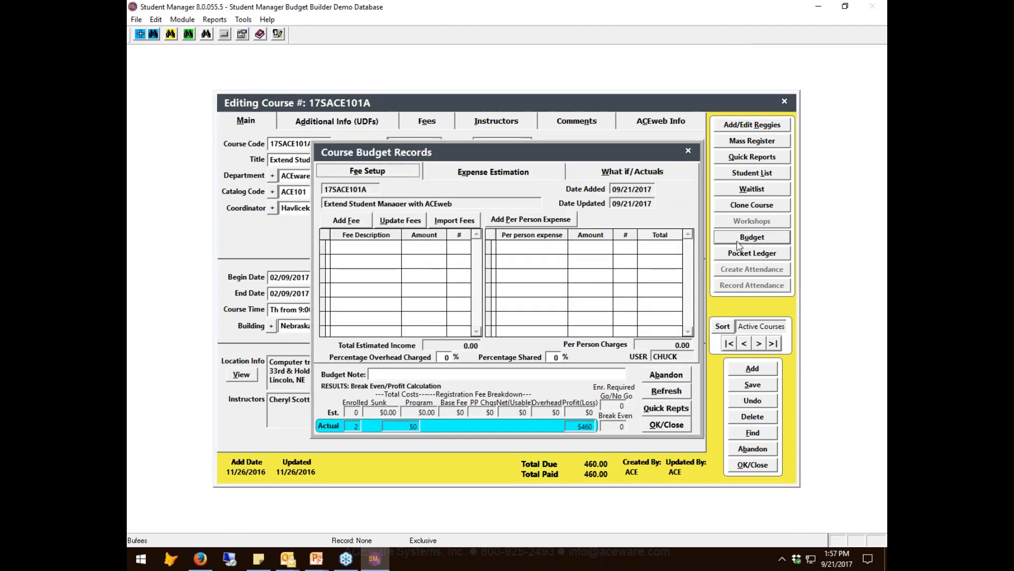
- Import the course's Registration Fee into the budget, set its number to 8, and look at the What If/Actuals page
click(463, 224)
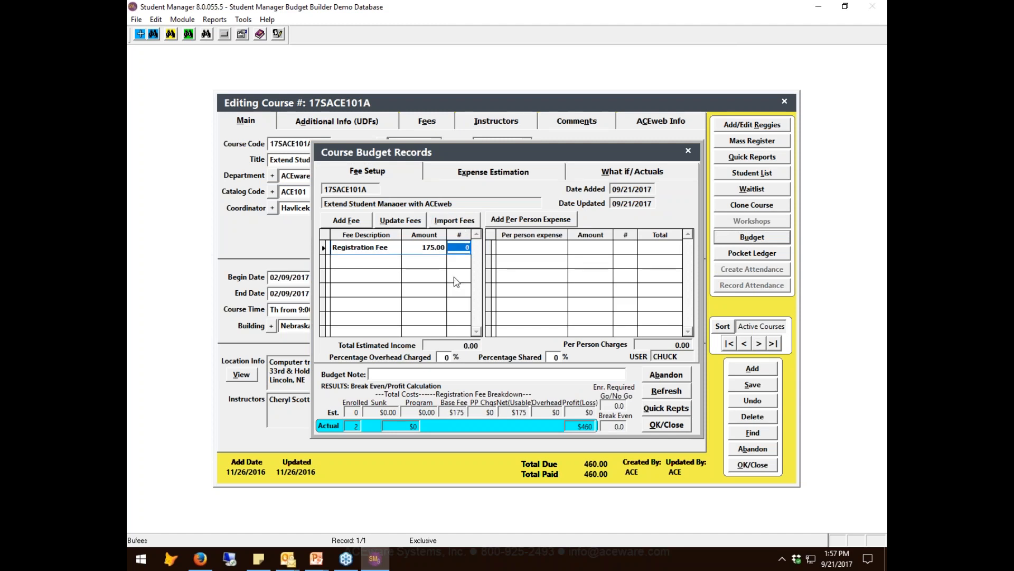
text(8)
key(Tab)
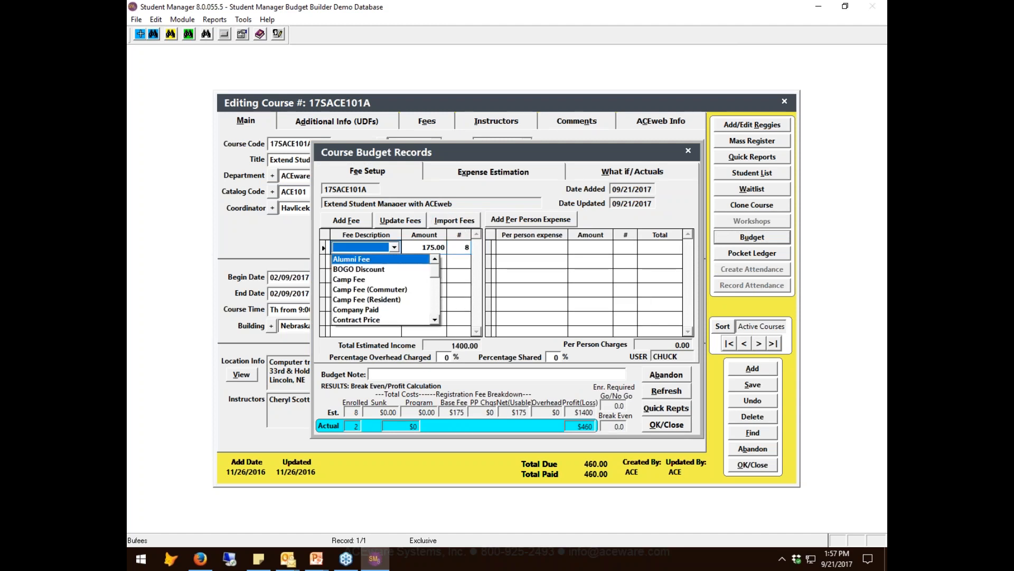
click(462, 197)
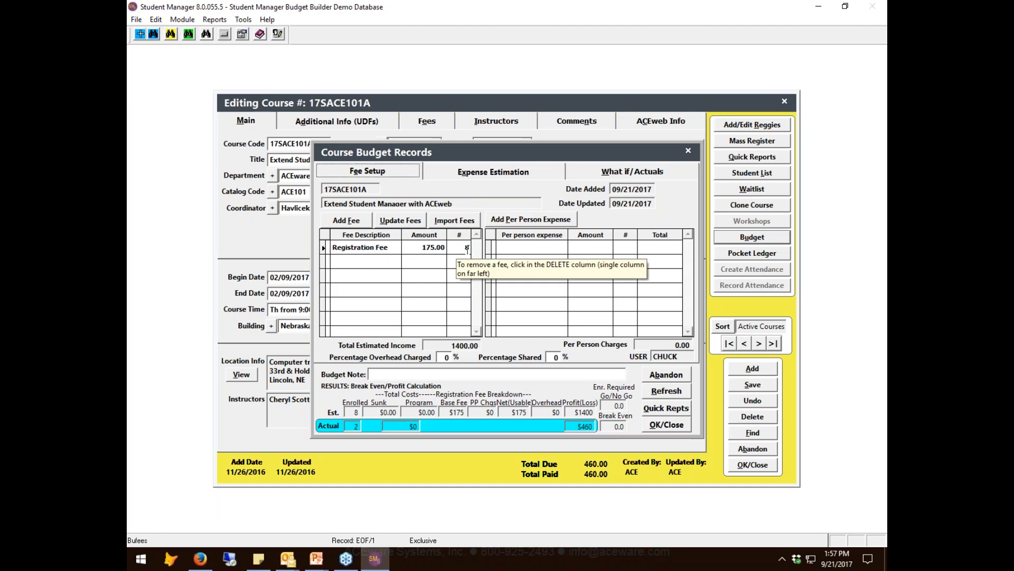
click(573, 174)
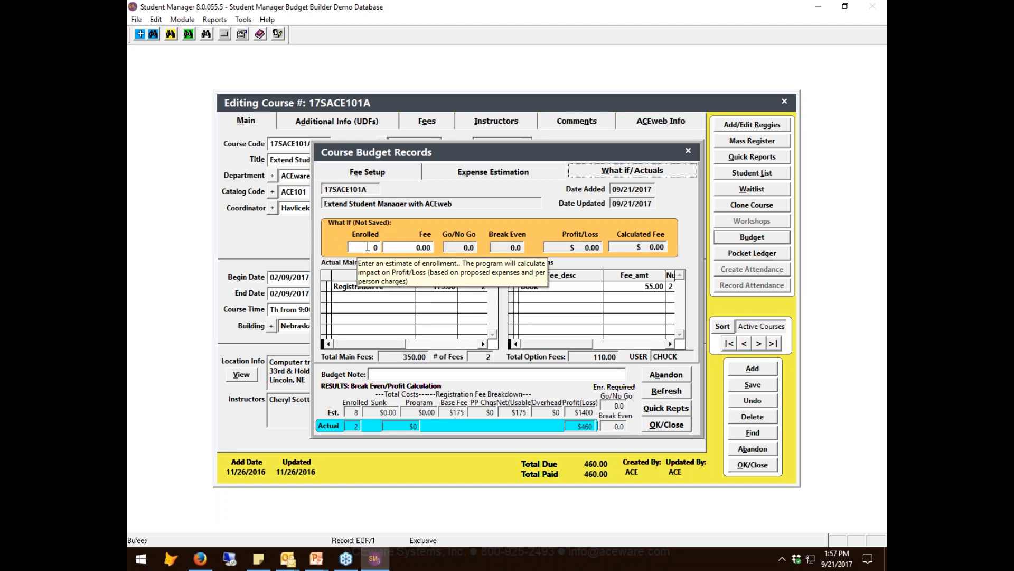
click(378, 179)
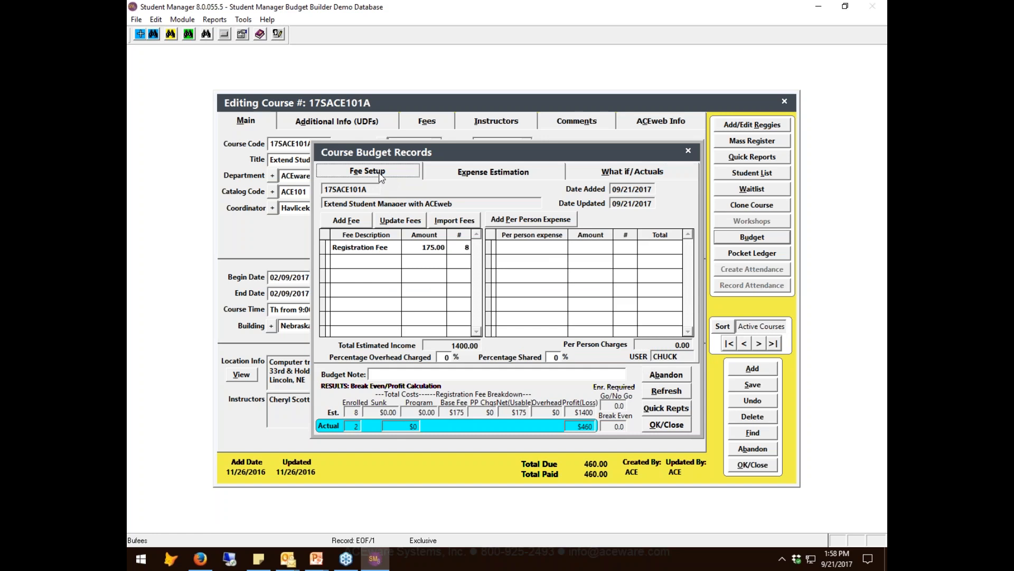
- Add a per person expense named break with an amount of 5.00 and a quantity of 1
click(537, 225)
click(529, 246)
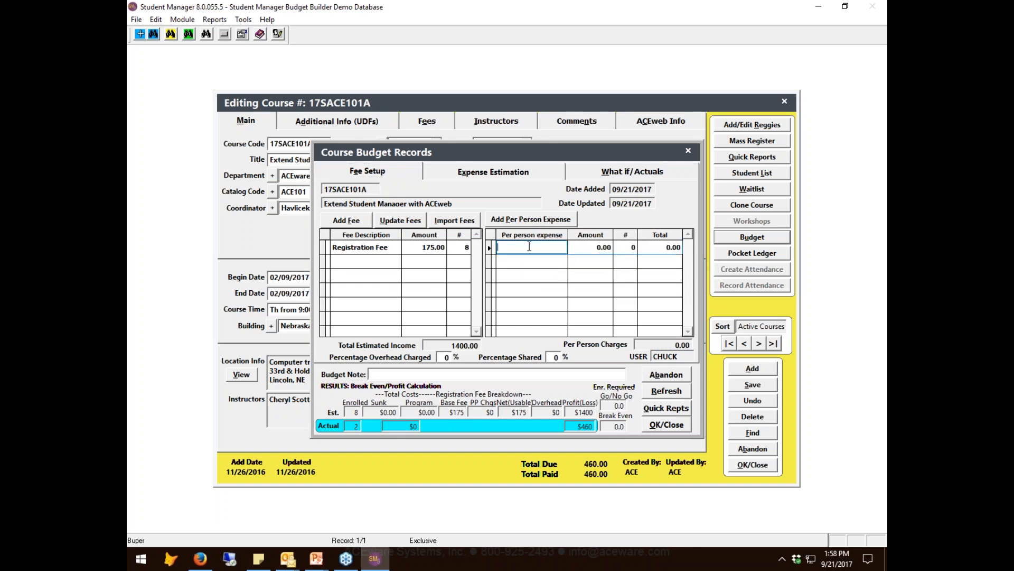
text(break)
key(Tab)
text(5)
key(Tab)
text(1)
key(Tab)
- Add a second per person expense named Supply Kit with an amount of 15.00 and a quantity of 1
click(559, 221)
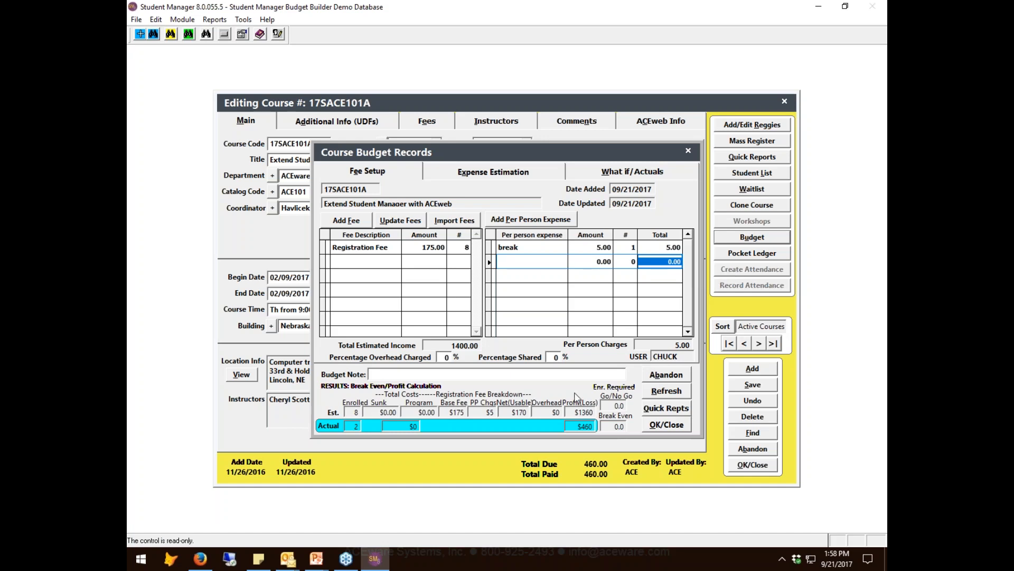
click(516, 259)
text(Supply Kid)
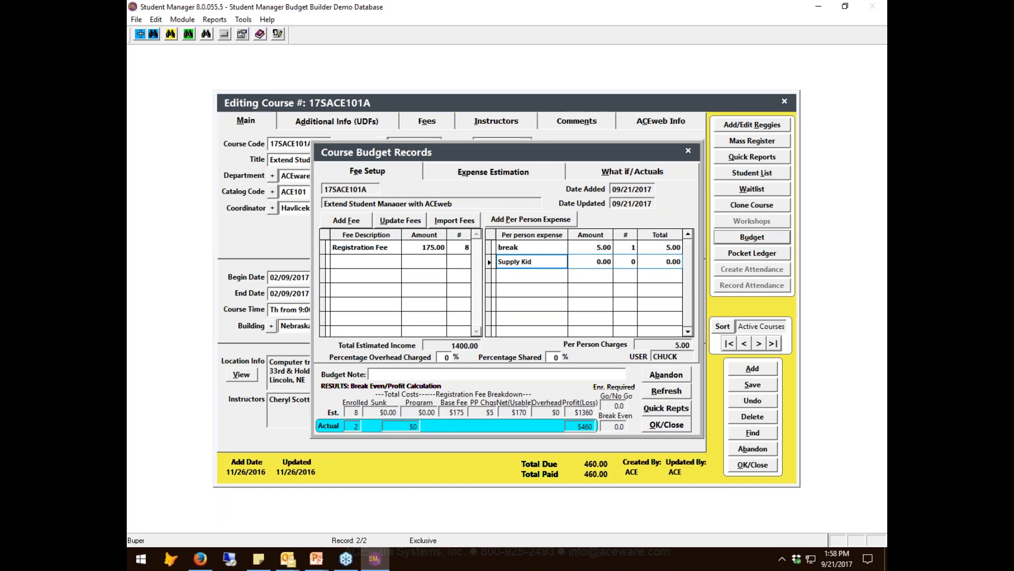
key(BackSpace)
text(t)
click(587, 266)
key(Home)
text(1)
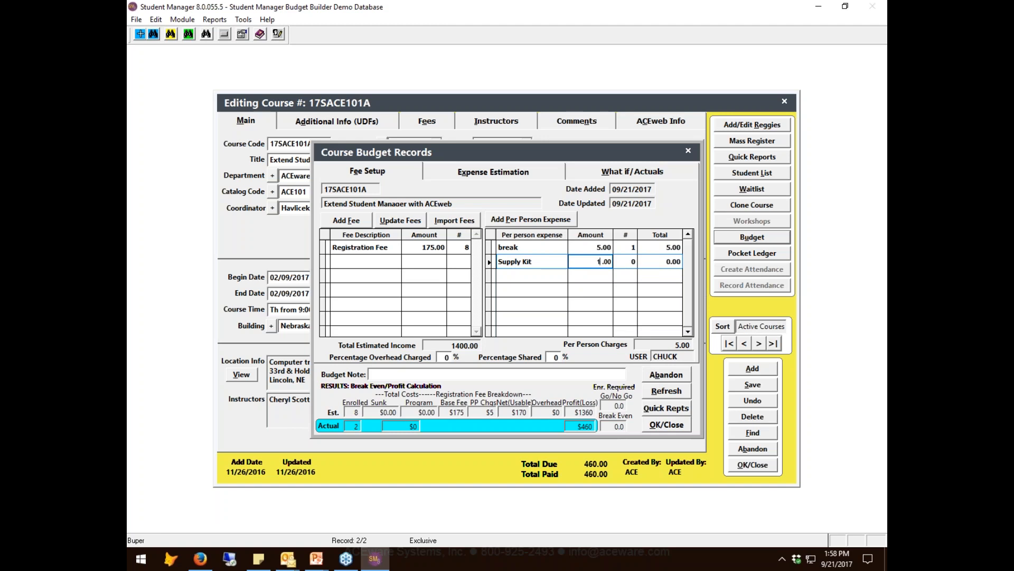
text(5)
key(Tab)
text(1)
key(Tab)
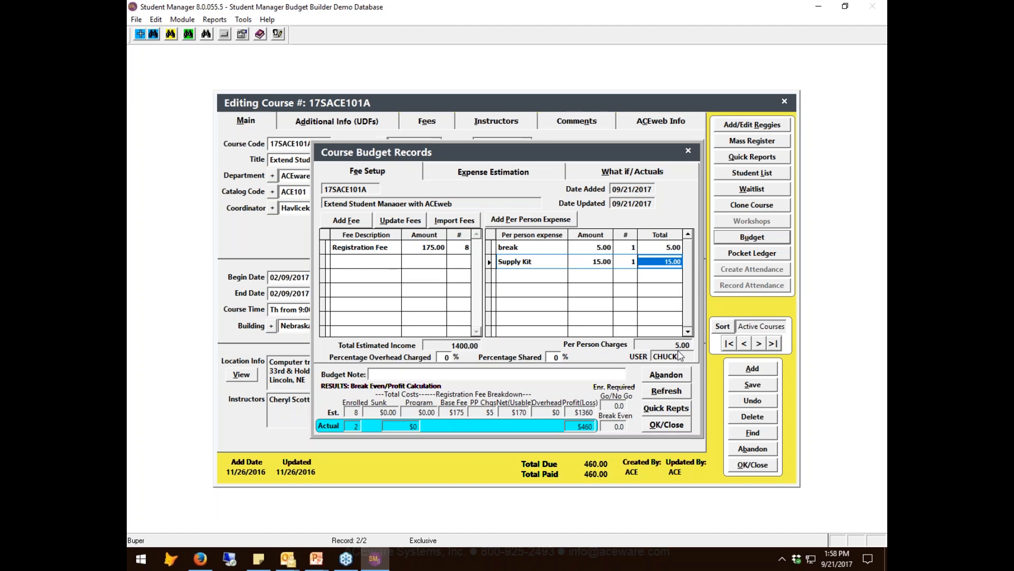
key(Tab)
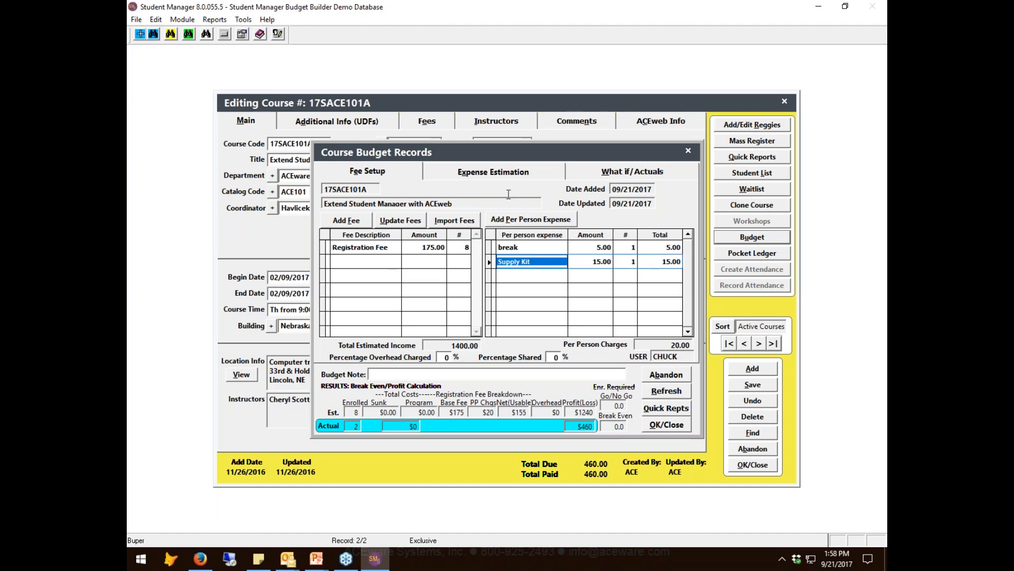
- Add an estimated expense of 500.00 under IN Instructional Costs (Faculty Pay), class 8001 Personnel (Honorarium)
click(501, 172)
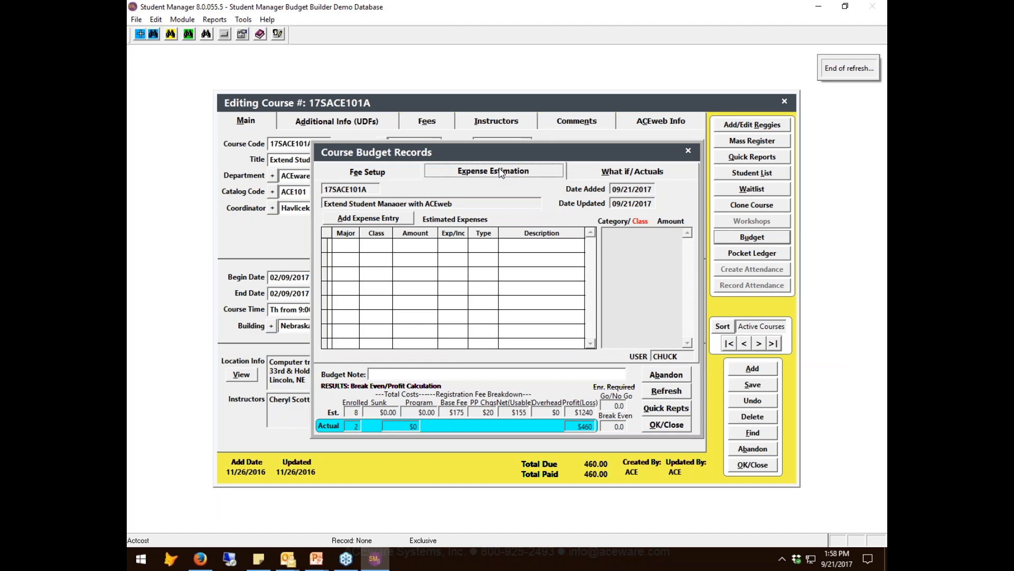
click(397, 222)
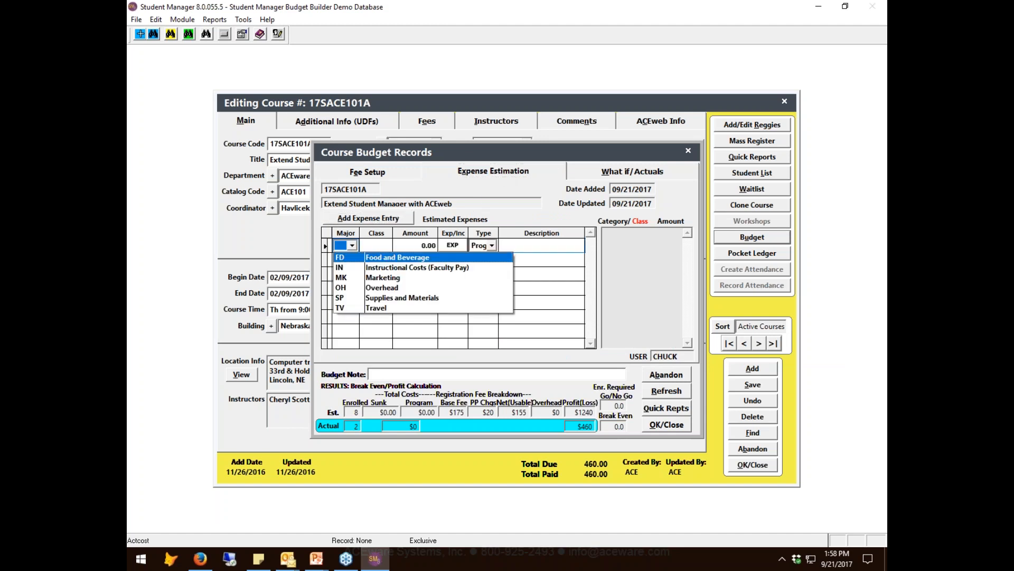
click(355, 268)
click(352, 246)
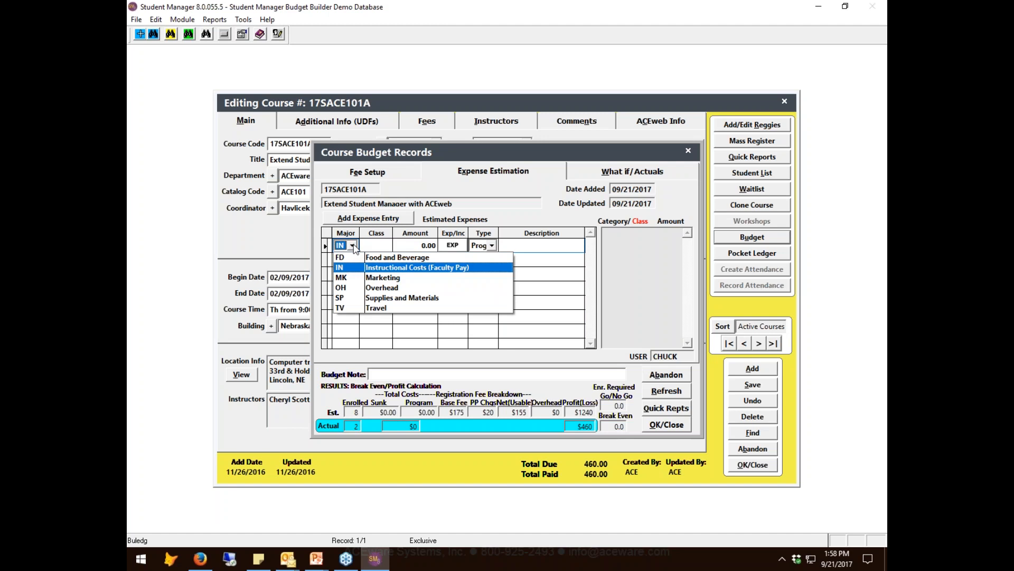
click(374, 245)
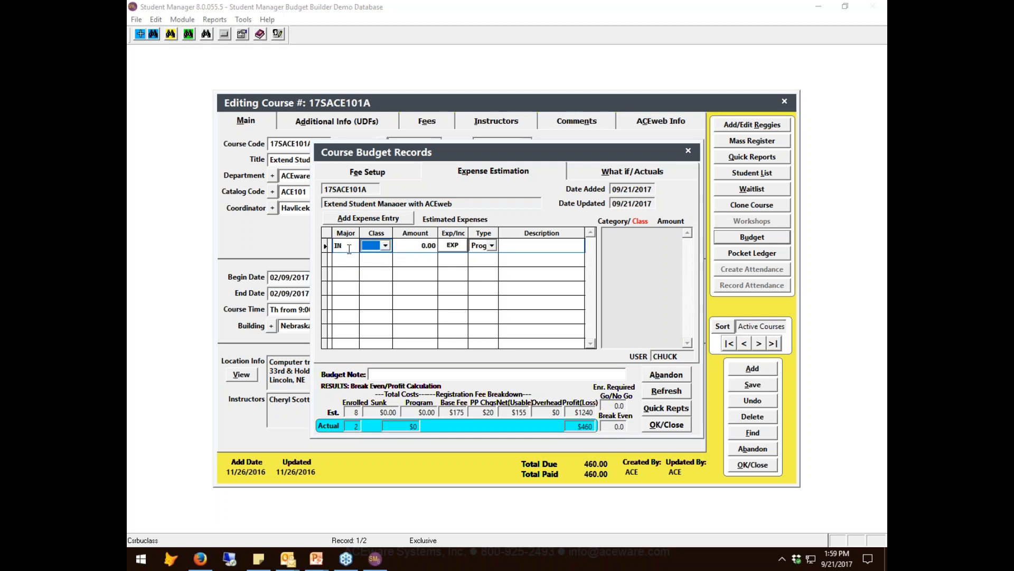
click(386, 245)
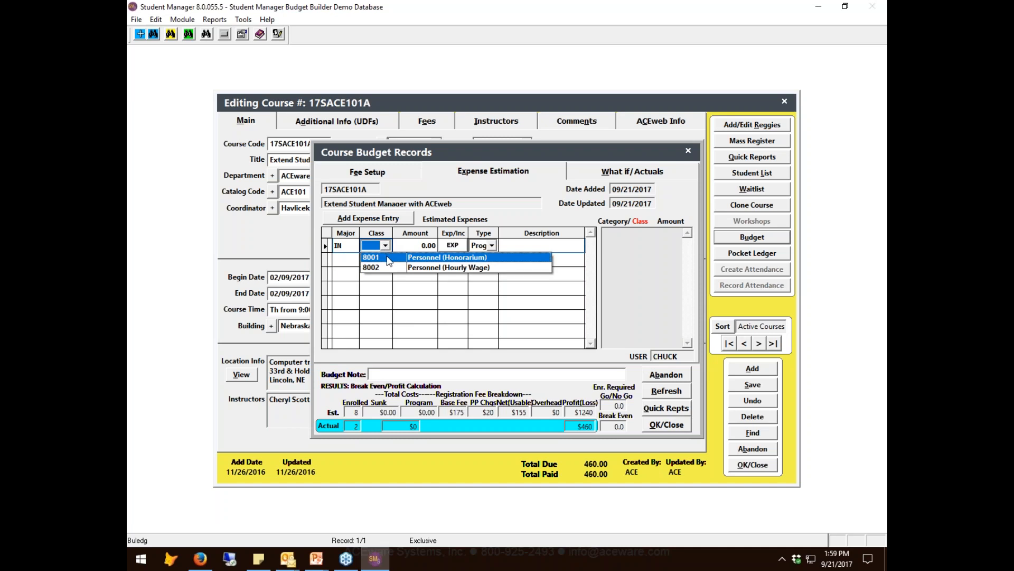
click(390, 260)
click(404, 247)
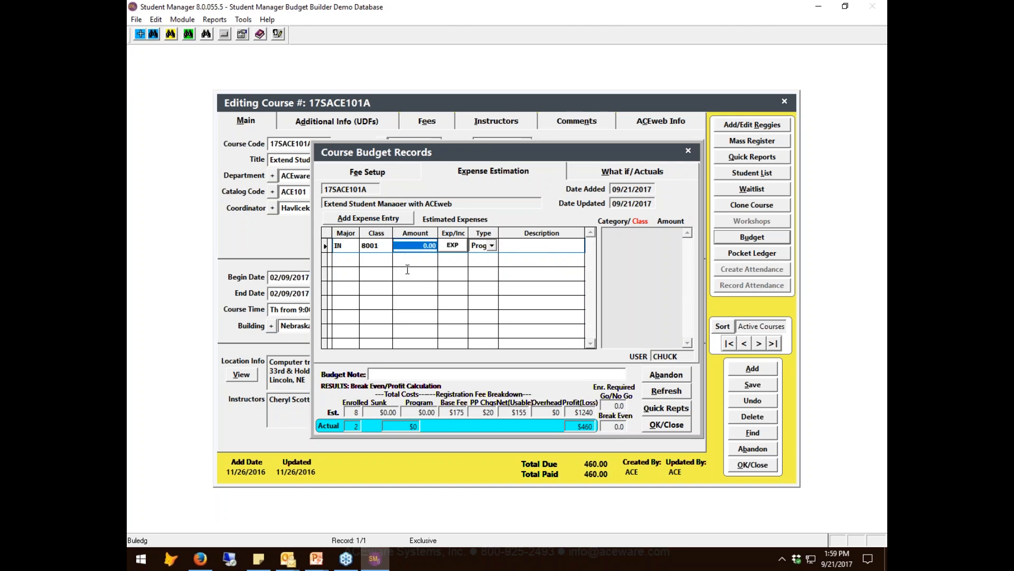
text(500 .)
key(Tab)
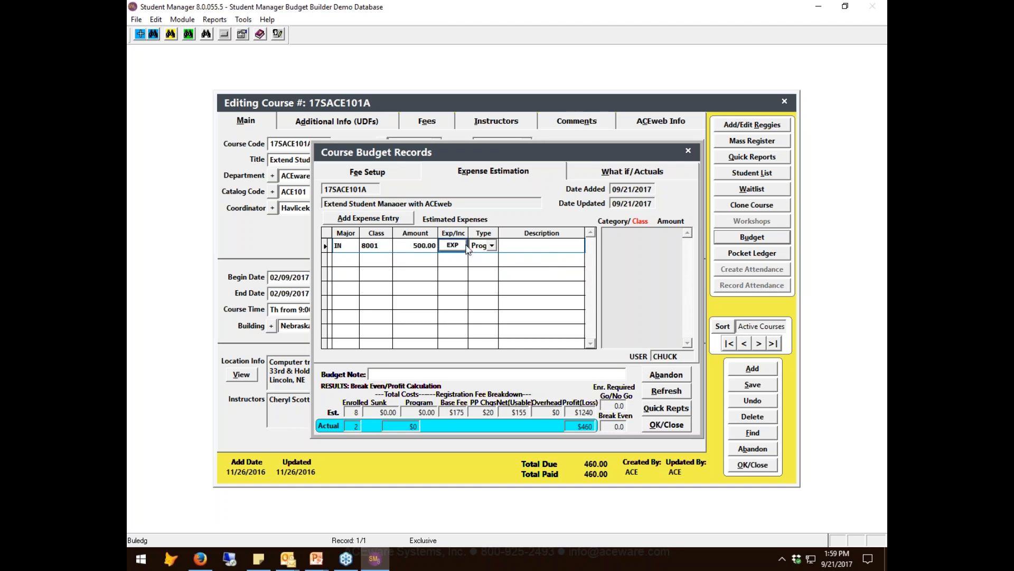
- Review the honorarium entry's expense types, keep it as Program, and enter Honorarium as its description
click(467, 246)
click(467, 246)
click(491, 246)
click(492, 247)
click(491, 246)
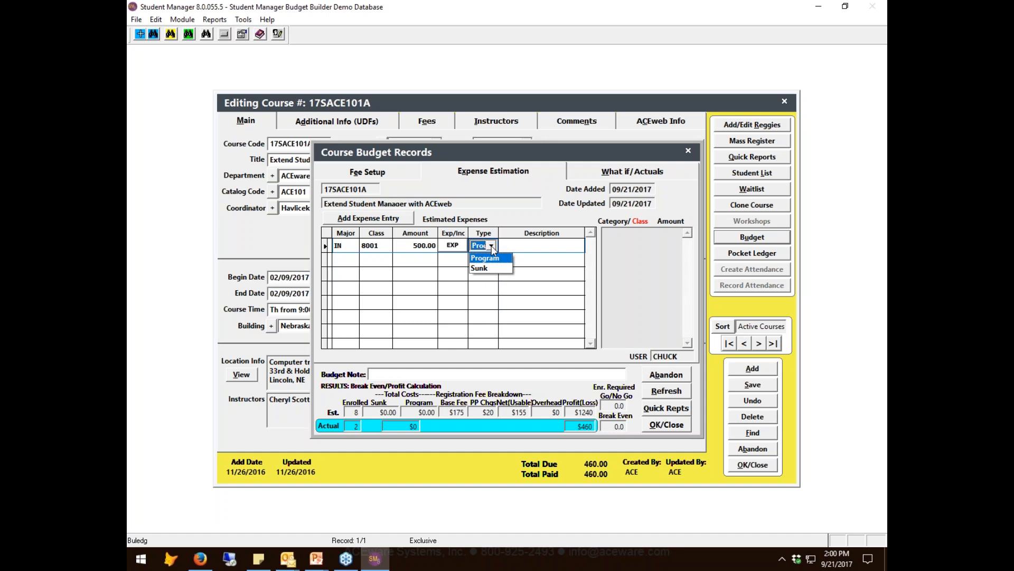
click(492, 249)
click(517, 246)
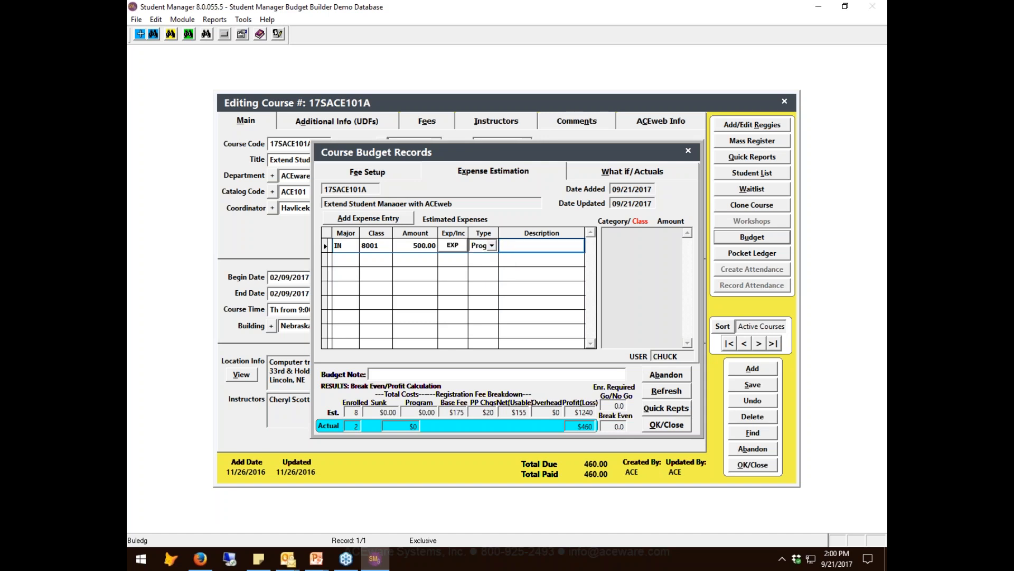
text(Honorarium)
- Add an estimated expense of 150.00 under MK Marketing, class 2001 Advertising - Printing
click(382, 221)
click(352, 261)
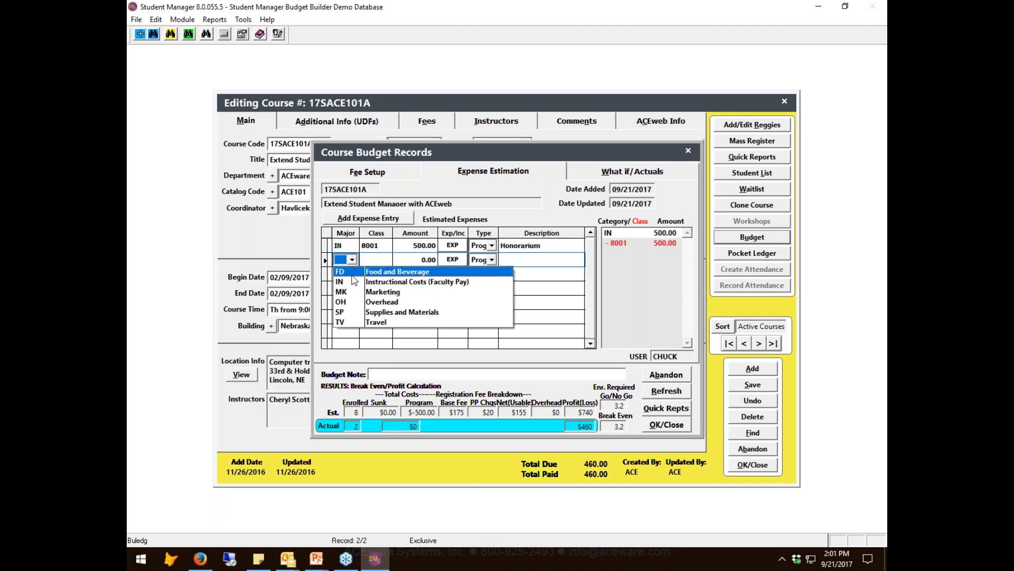
click(344, 290)
click(380, 264)
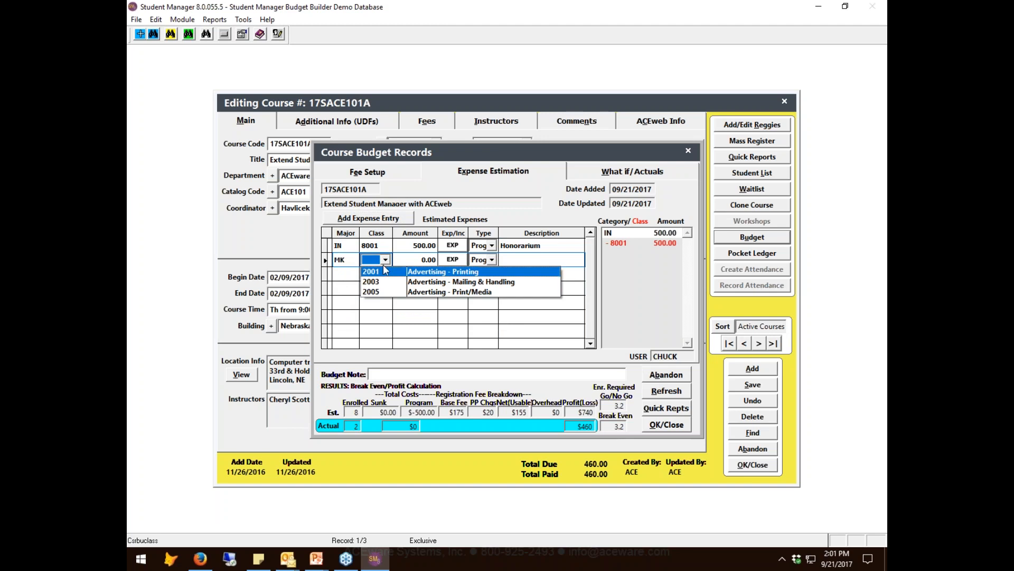
click(391, 270)
click(412, 261)
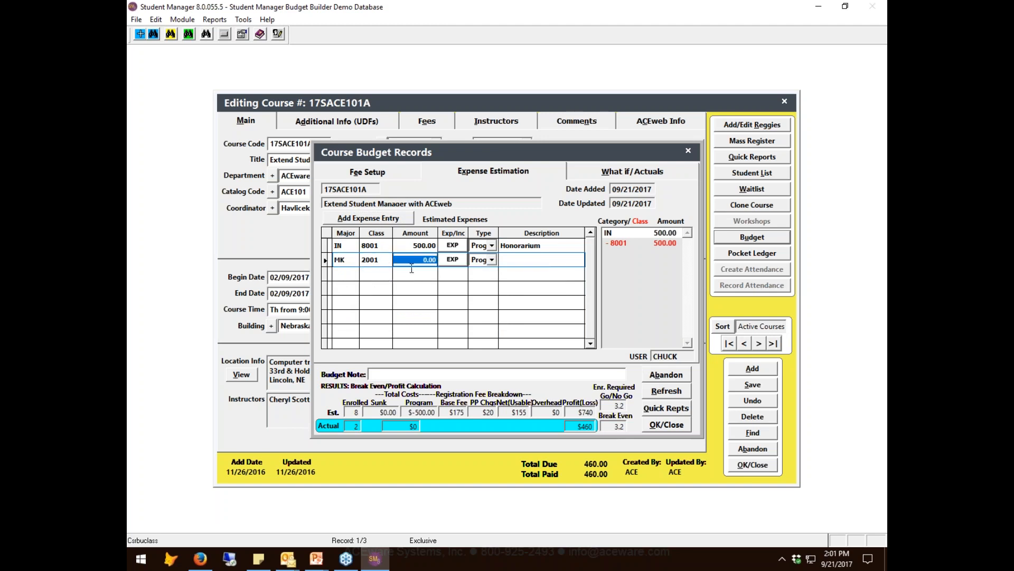
text(150)
key(Tab)
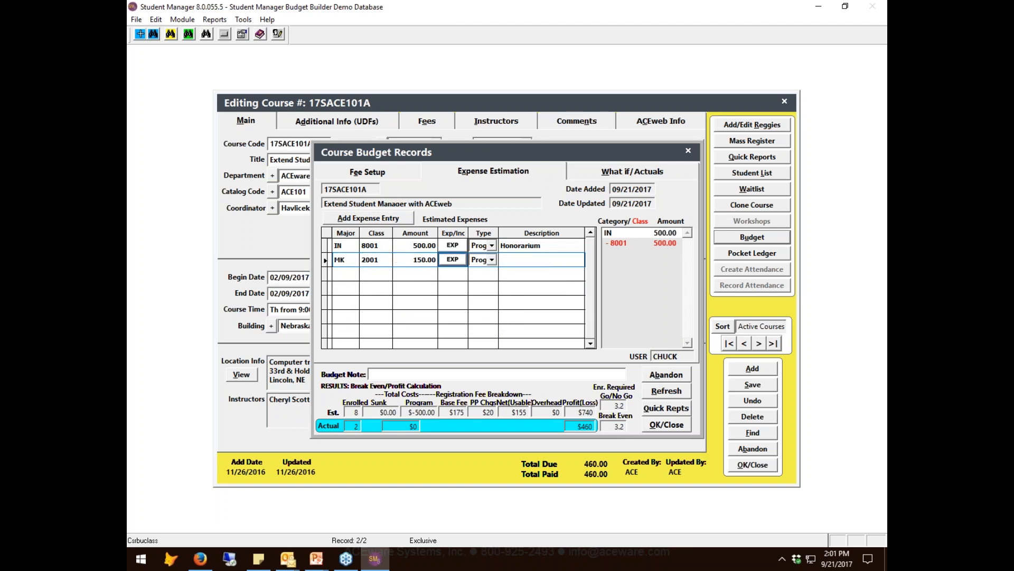
- Set the 150.00 marketing expense's type to Sunk and describe it as "fall catalog"
click(491, 259)
click(492, 259)
click(492, 260)
click(494, 283)
click(502, 258)
text(fal)
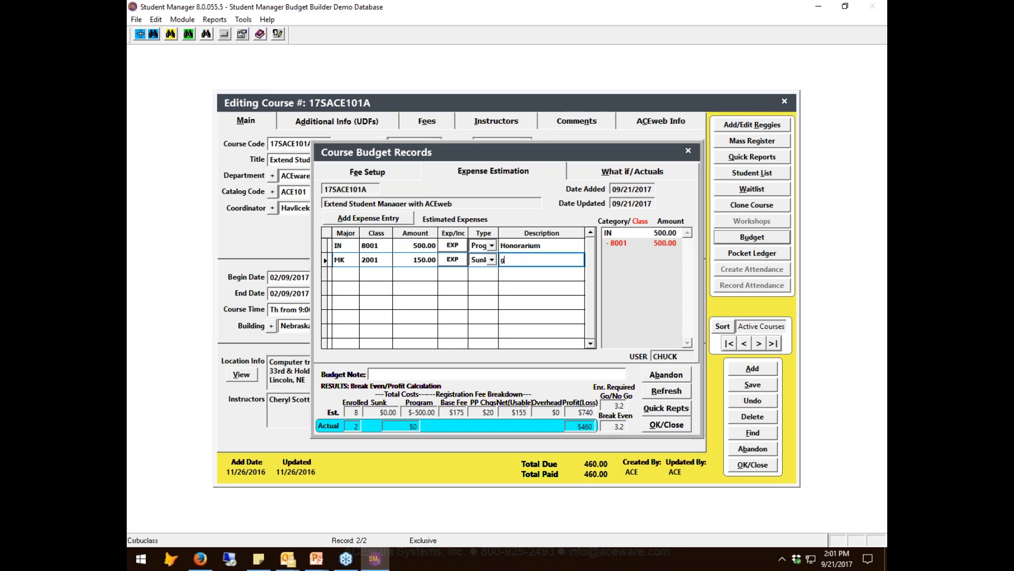
text(l)
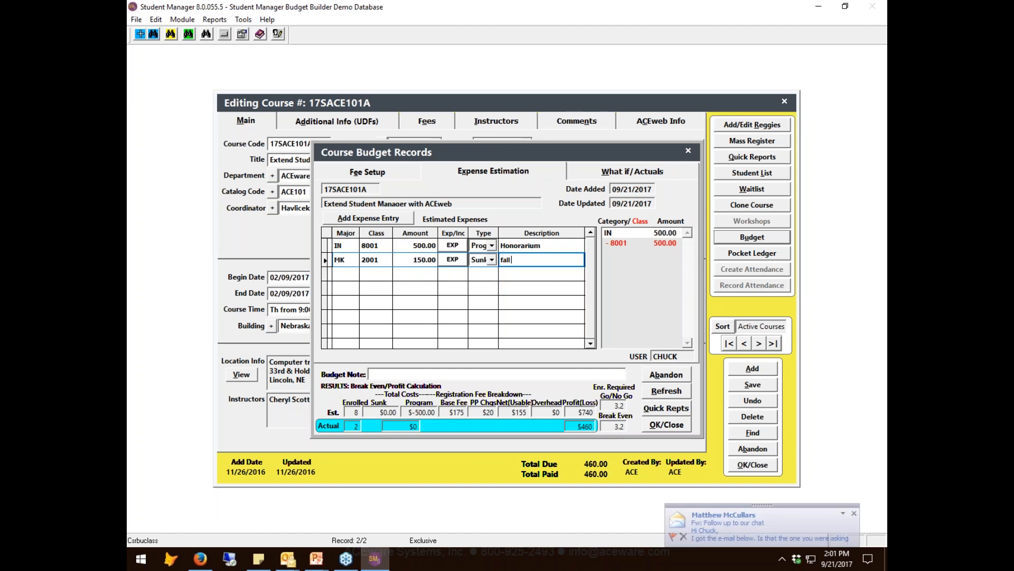
text( catagog)
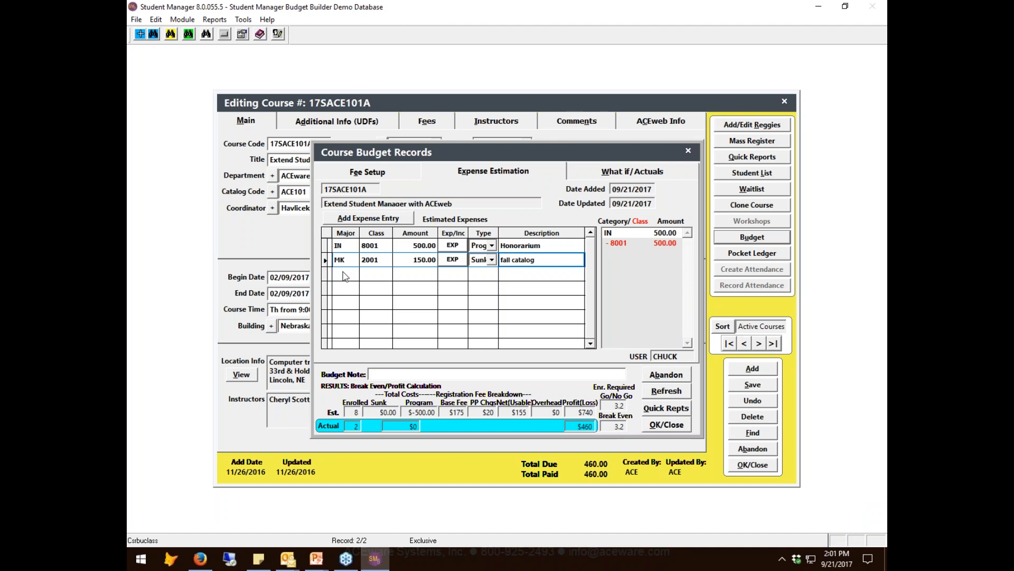
- Add an estimated expense of 50.00 under MK Marketing, class 2003 Advertising - Mailing & Handling
click(363, 221)
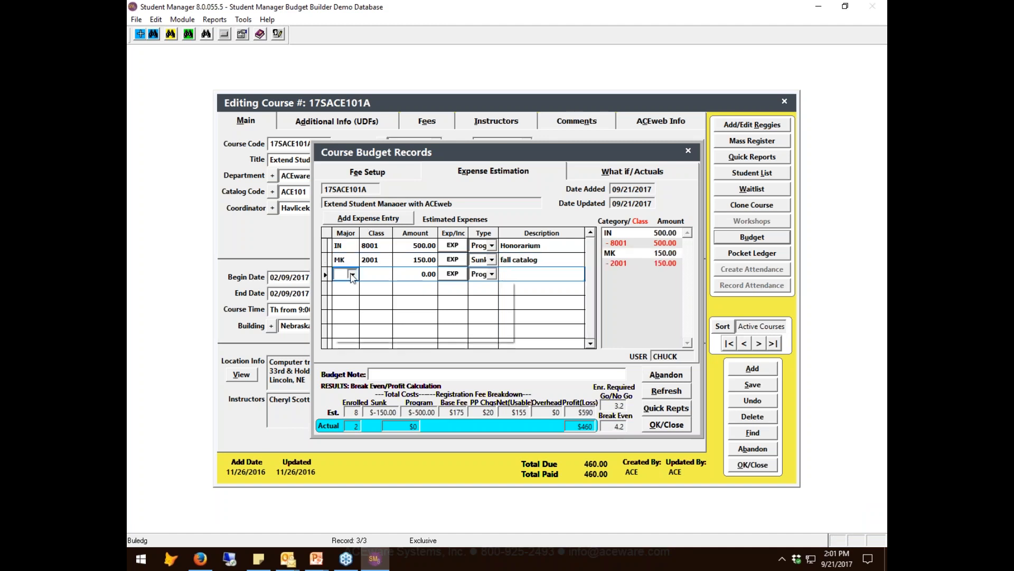
click(352, 274)
click(354, 309)
click(386, 273)
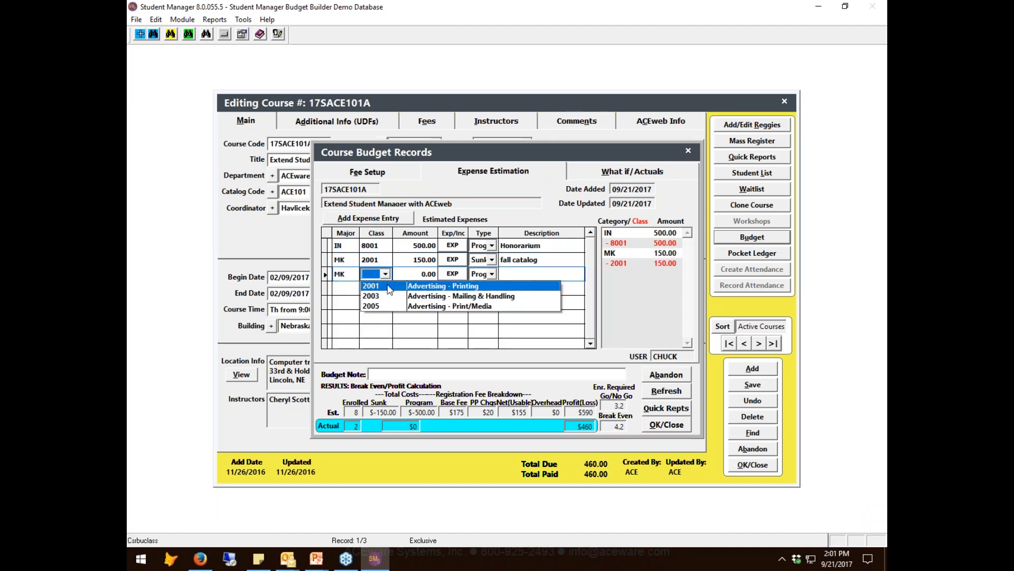
click(412, 299)
key(Tab)
text(50)
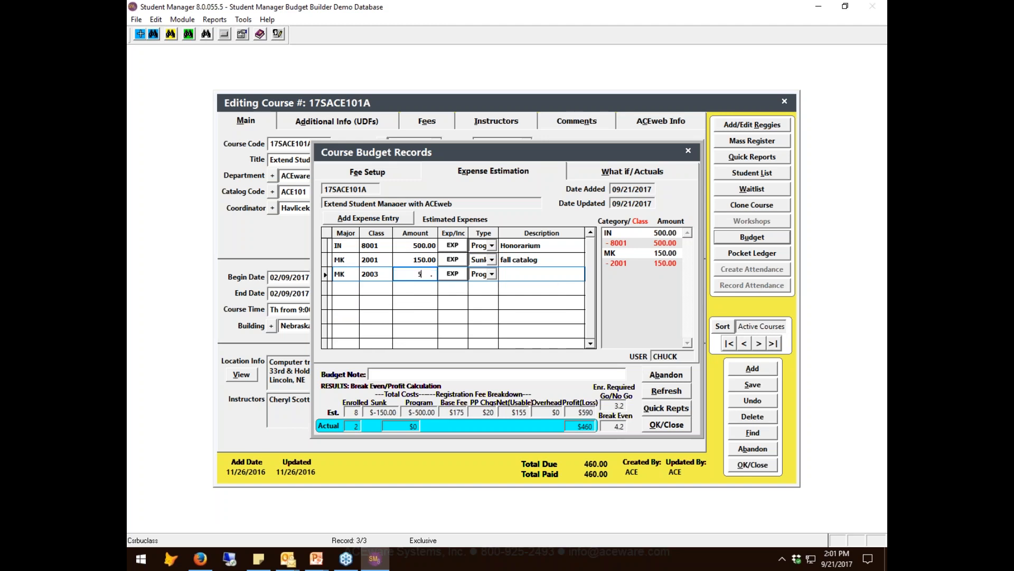
- Set the 50.00 marketing expense's type to Sunk and describe it as "mailing"
click(490, 275)
click(479, 295)
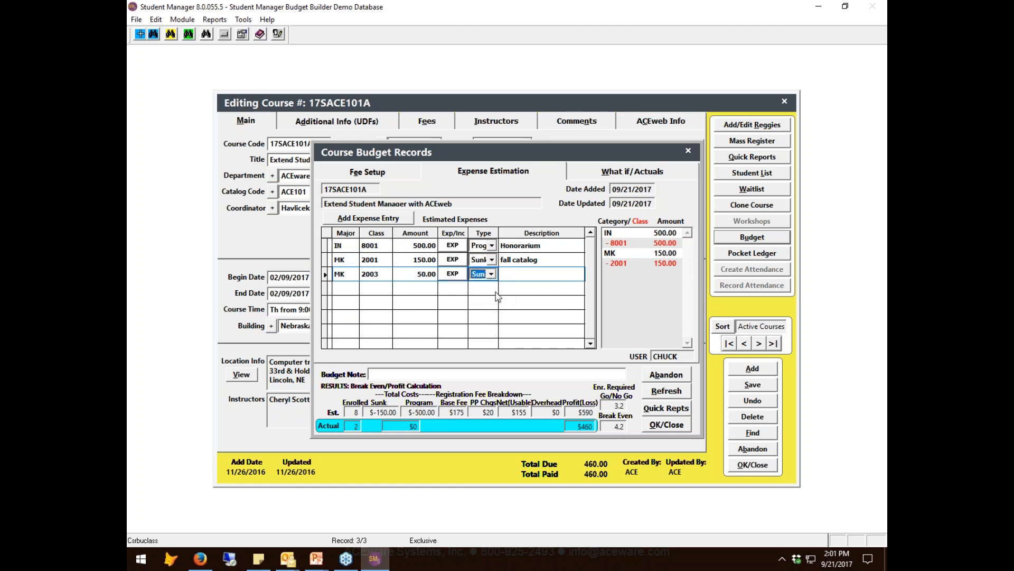
key(Tab)
text(mailing)
key(Tab)
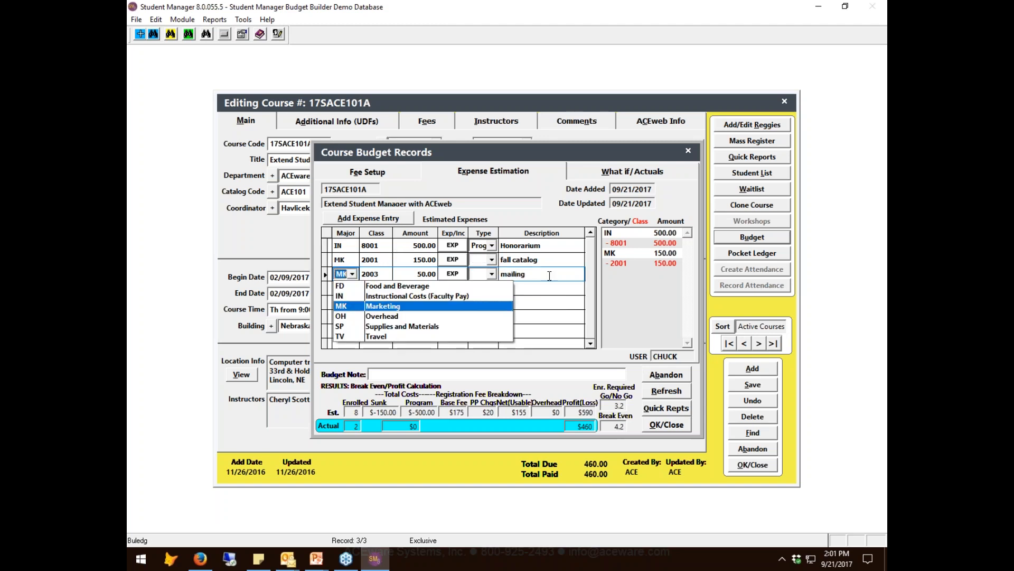
click(549, 275)
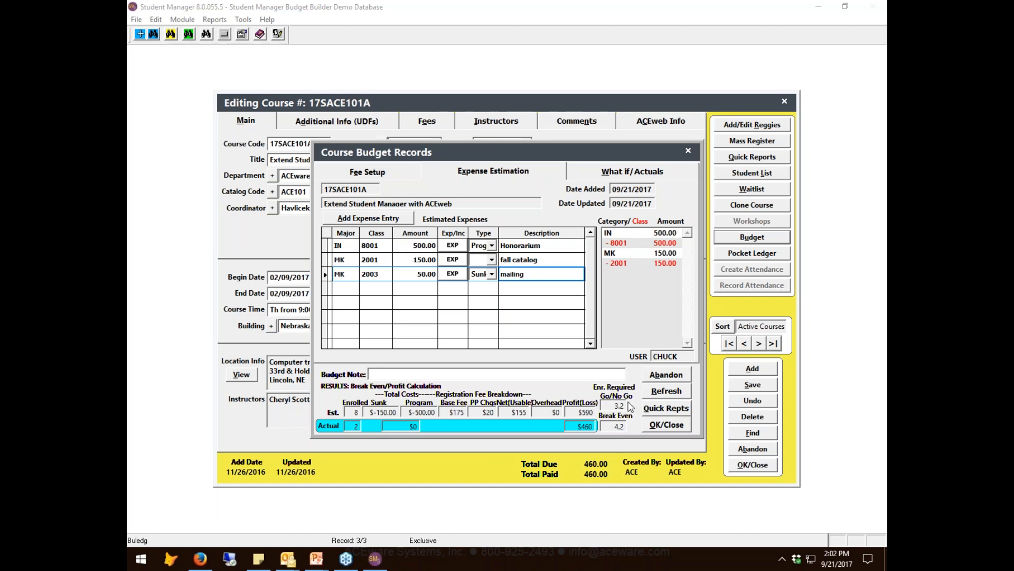
- Refresh the budget results and set the per person break expense's quantity to 2
mouse_move(610, 434)
click(670, 391)
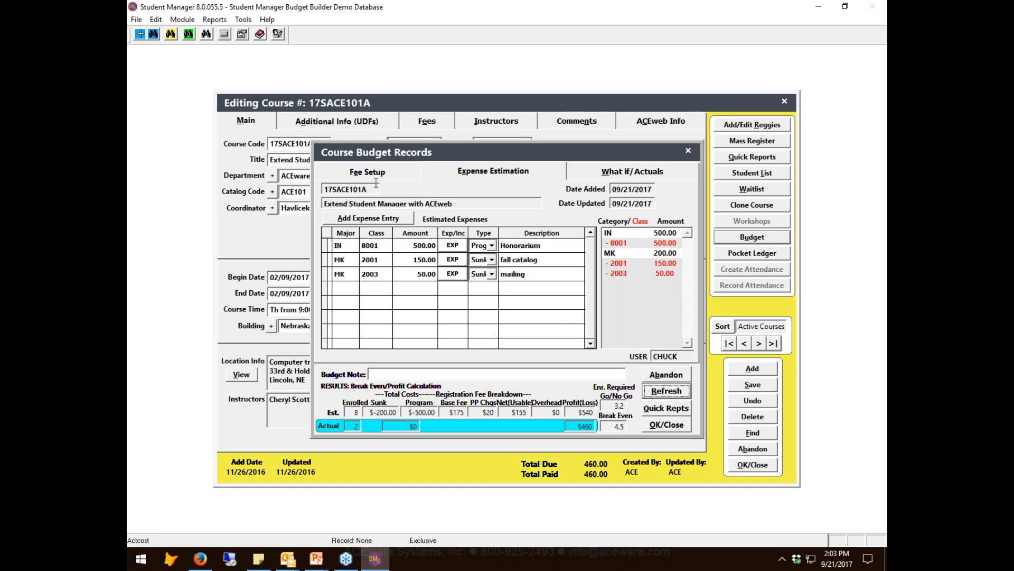
click(403, 174)
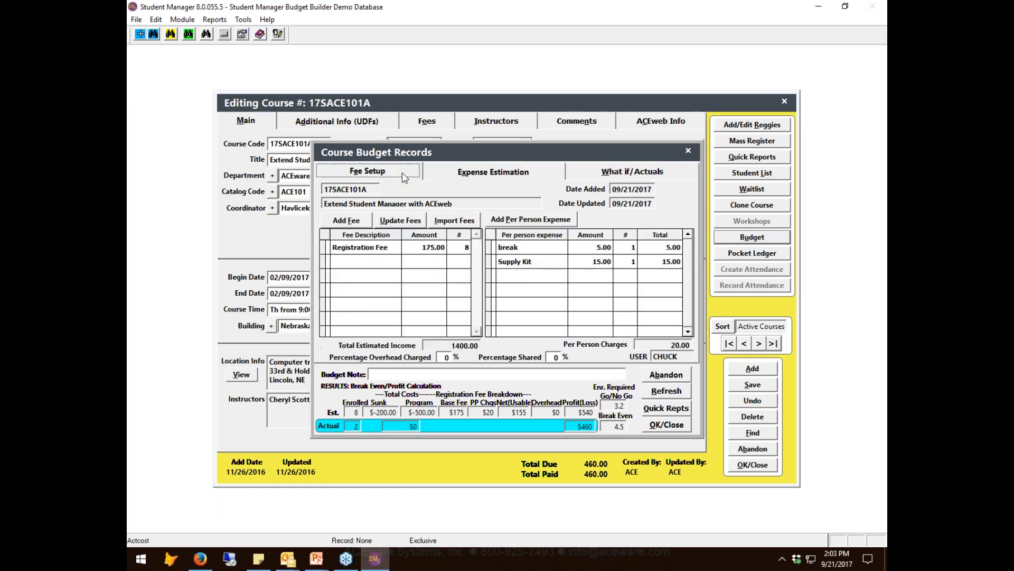
click(627, 247)
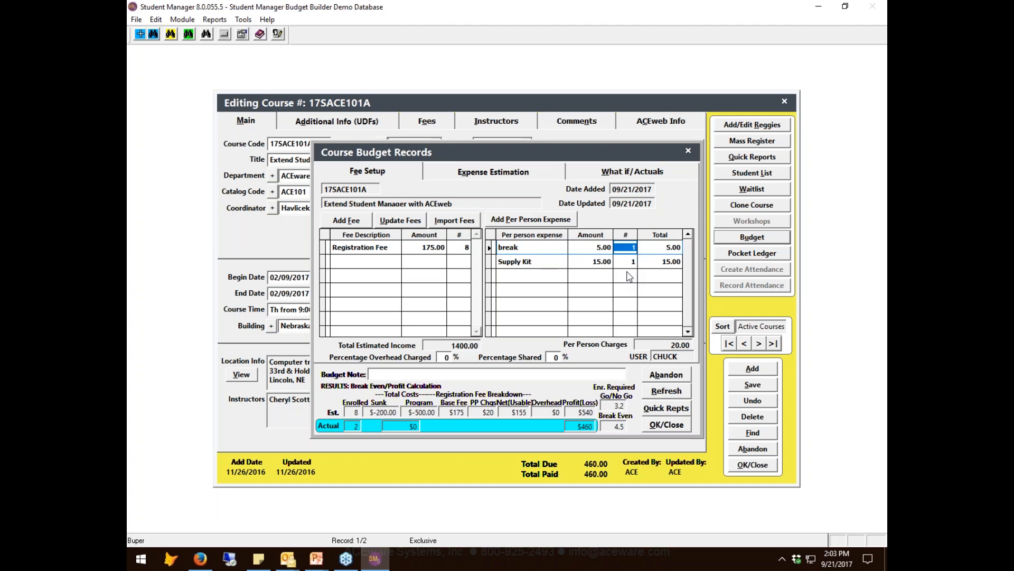
text(2)
key(Tab)
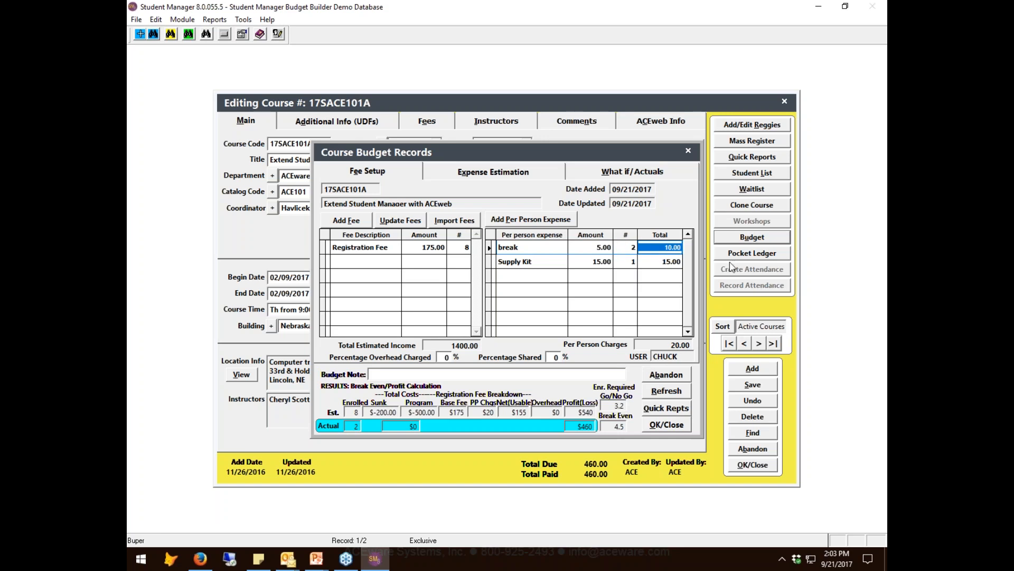
click(651, 251)
- Set the Supply Kit's per person quantity to 0 and refresh the budget results
click(628, 261)
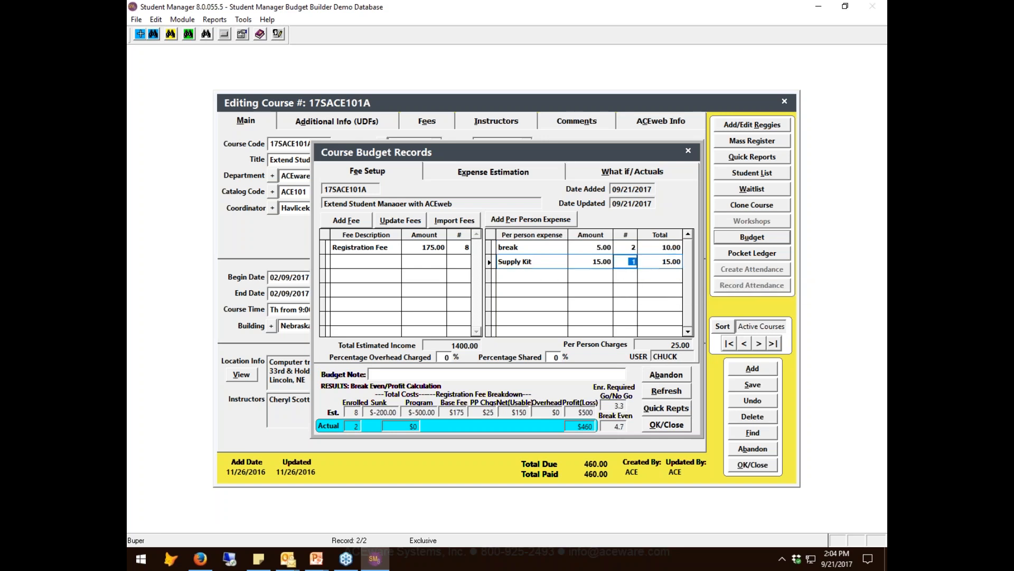
text(0)
key(Tab)
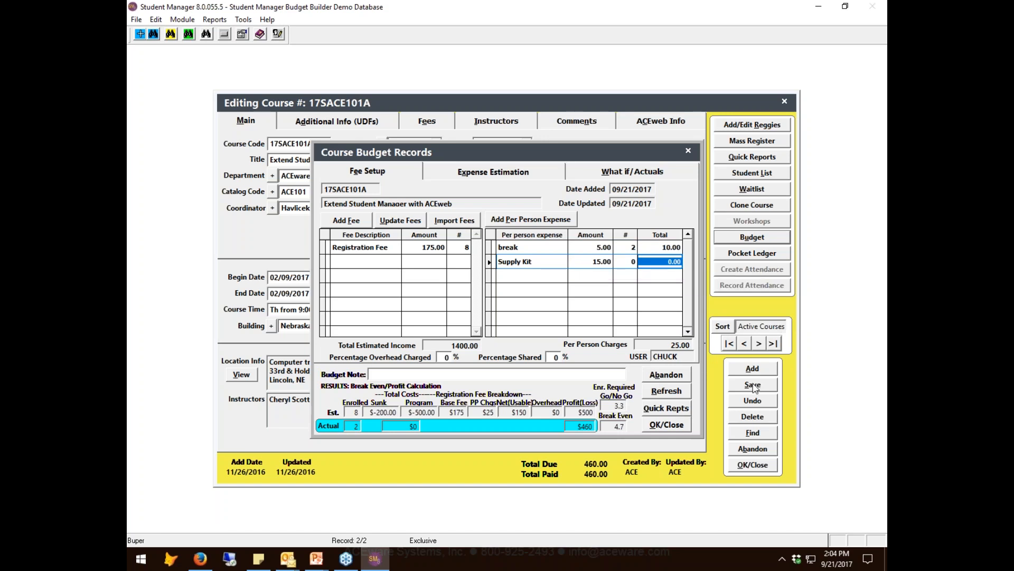
click(681, 391)
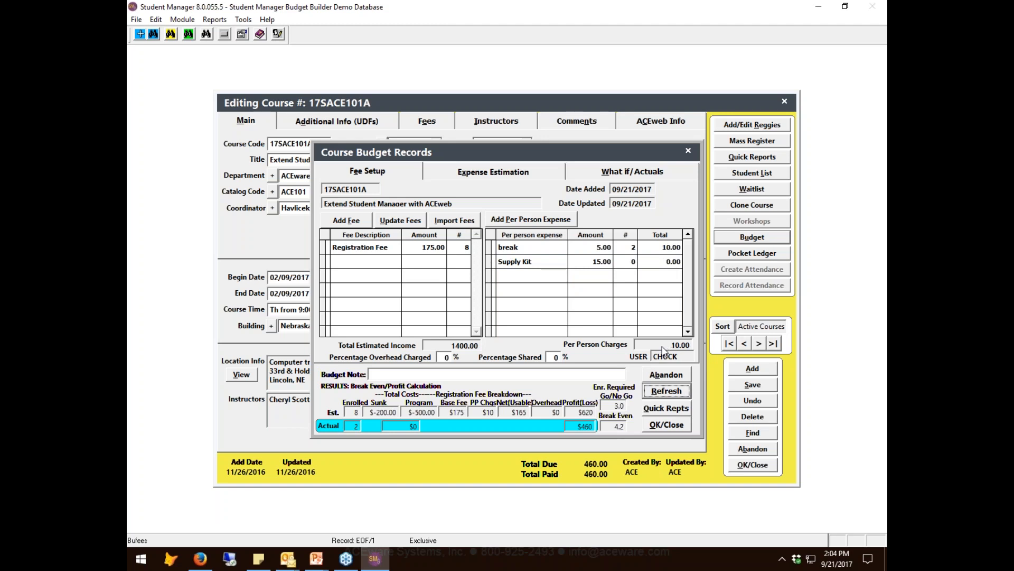
- Restore the Supply Kit's per person quantity to 1 and refresh the budget results
click(626, 262)
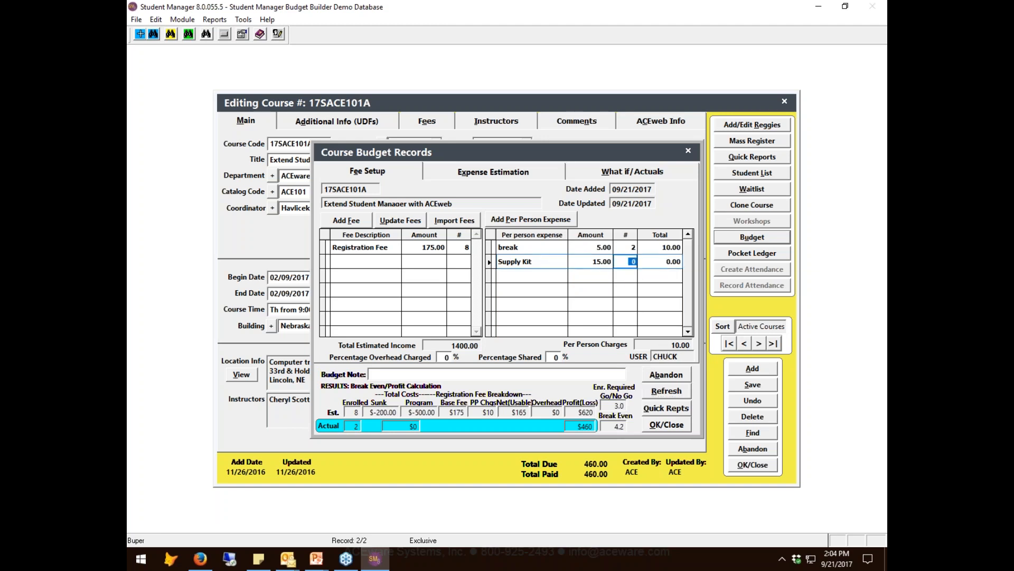
text(1)
key(Tab)
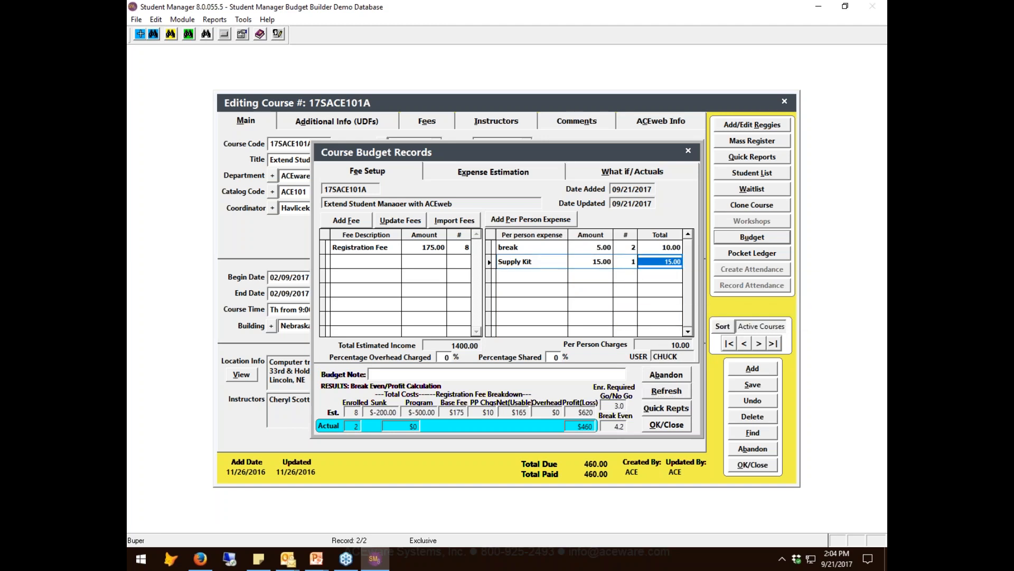
click(671, 392)
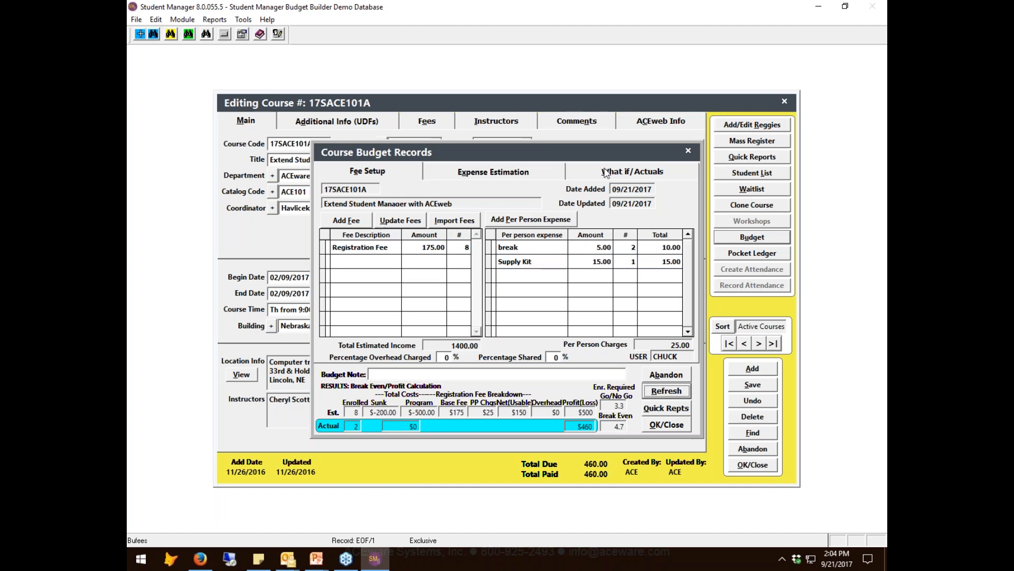
- Set the budget's percentage shared to 20%
click(396, 377)
click(555, 357)
text(2)
key(Tab)
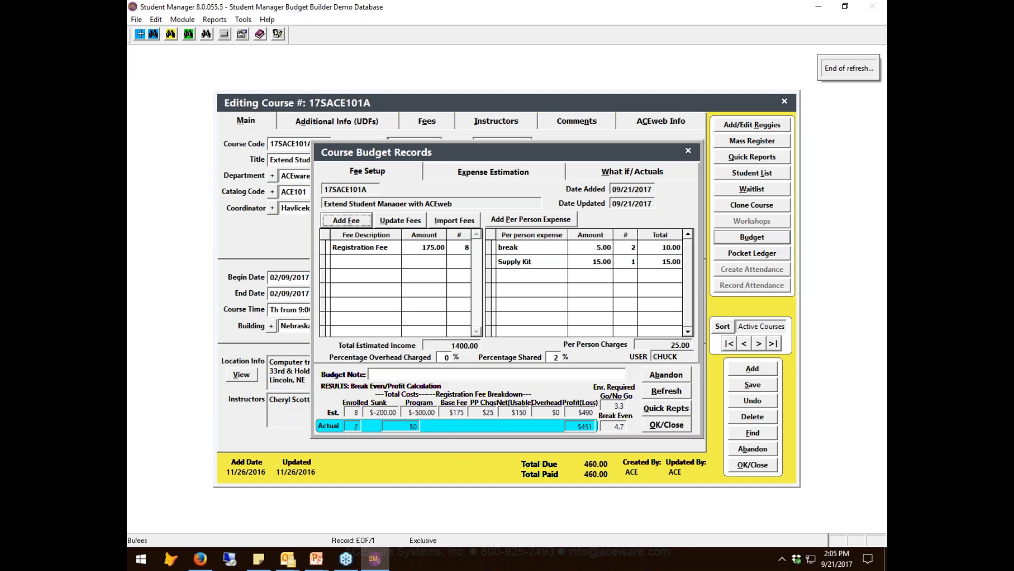
click(555, 357)
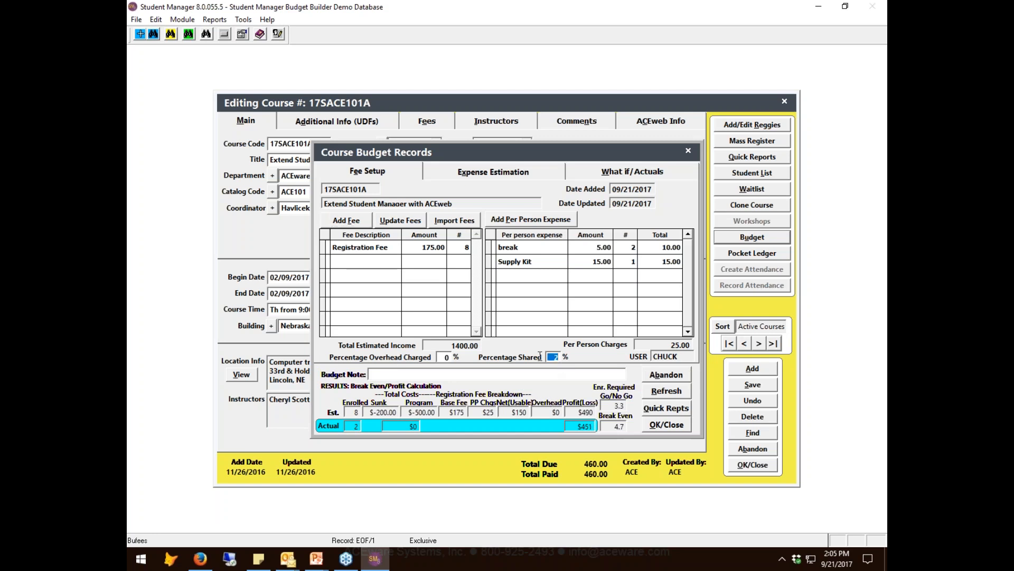
text(0)
key(Tab)
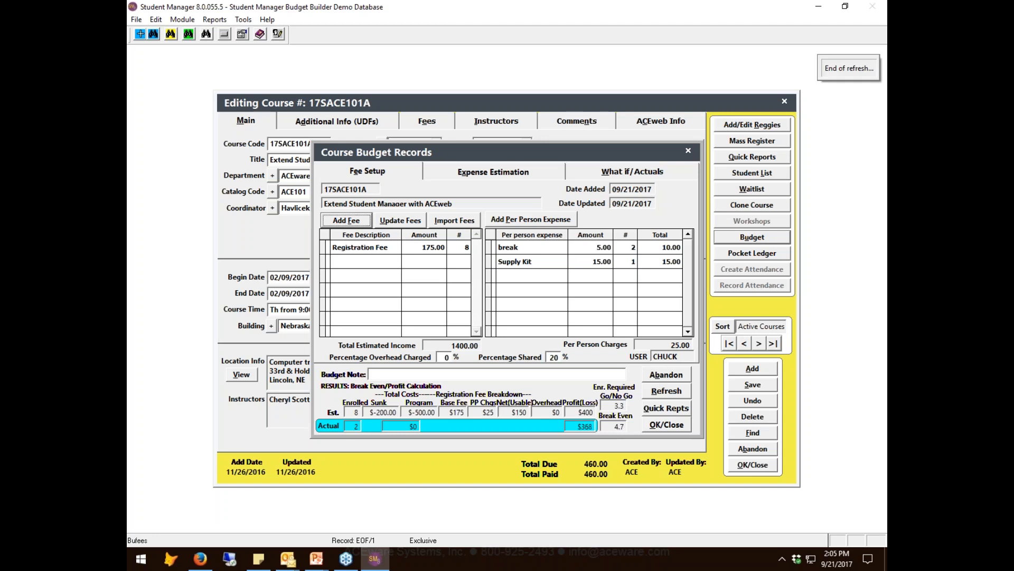
key(Tab)
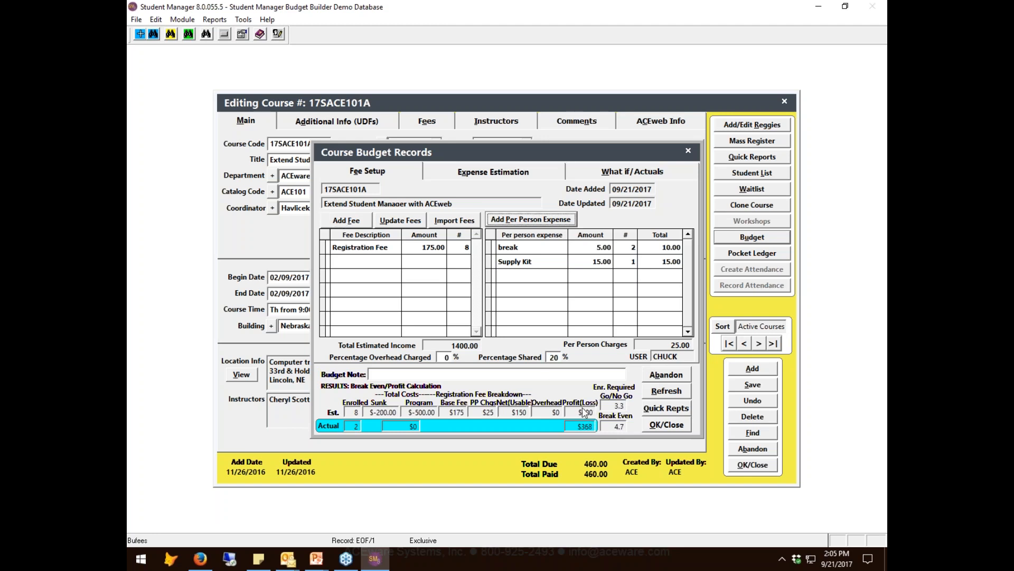
- Enter the budget note "20 % Share w/ VCU"
click(441, 373)
text(20 $%)
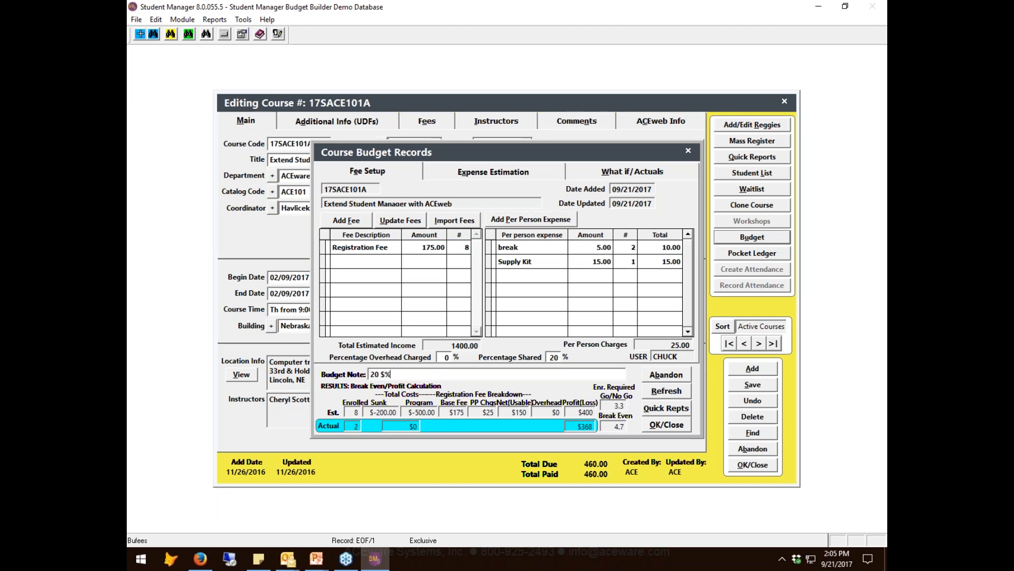
text( Share w/ VCU)
click(381, 374)
key(BackSpace)
- Run a what-if calculation for the course with 8 enrolled and a fee of 175.00
click(628, 173)
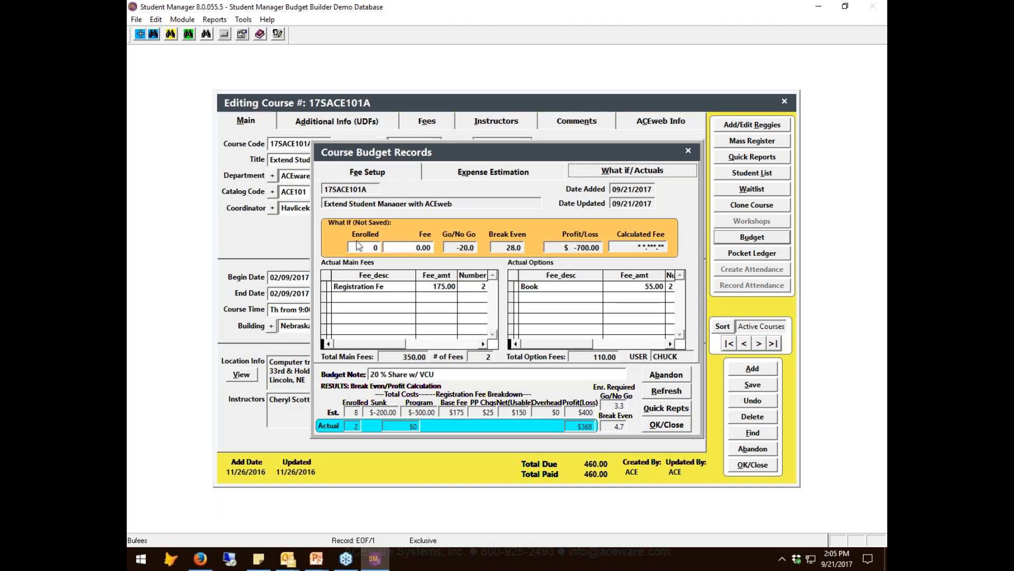
click(358, 175)
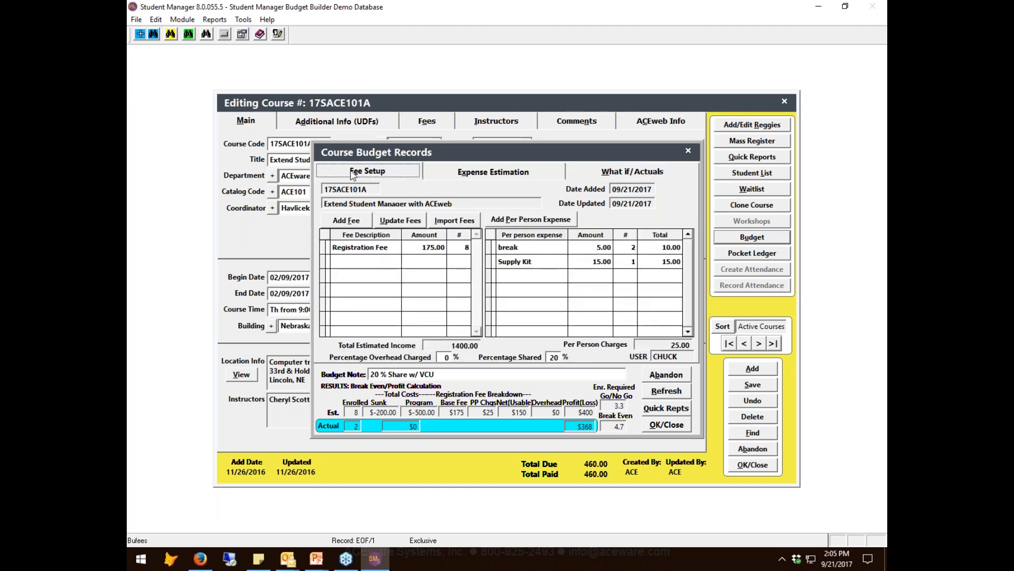
click(587, 173)
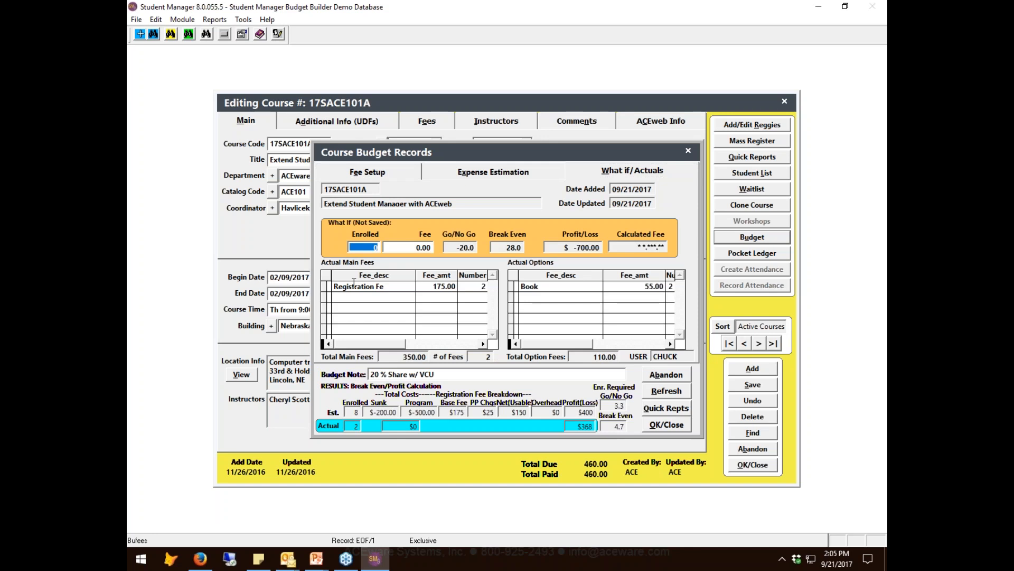
text(8)
key(Tab)
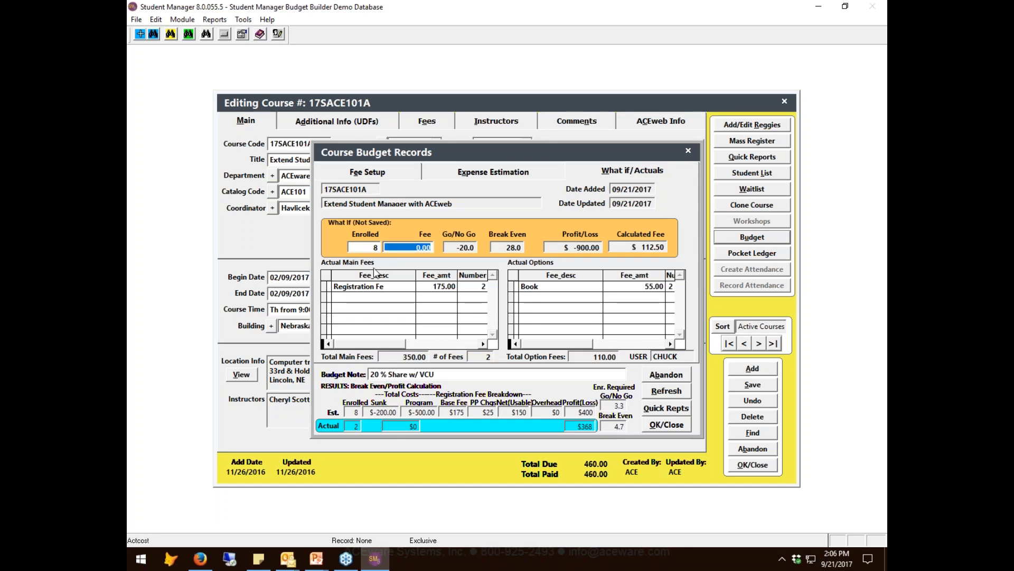
text(175.00)
key(Tab)
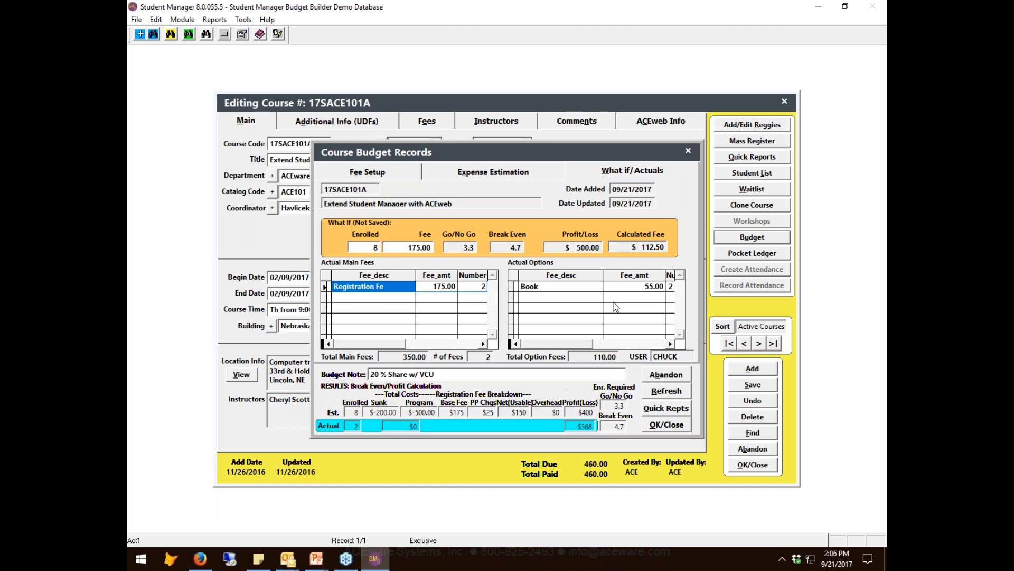
- Examine the what-if calculated fee and set the proposed fee to 129.00
mouse_move(637, 254)
click(642, 247)
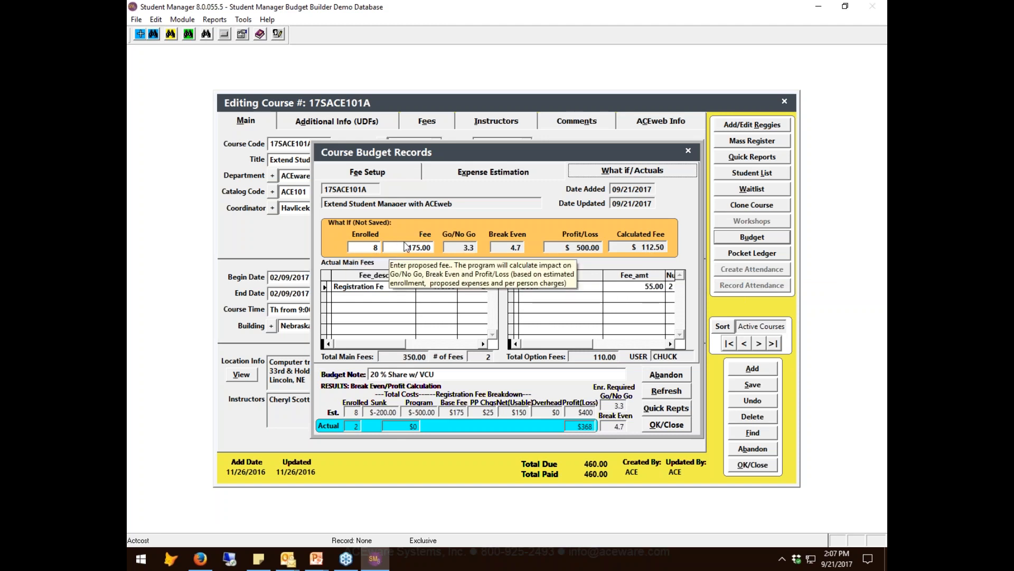
drag(406, 247, 434, 248)
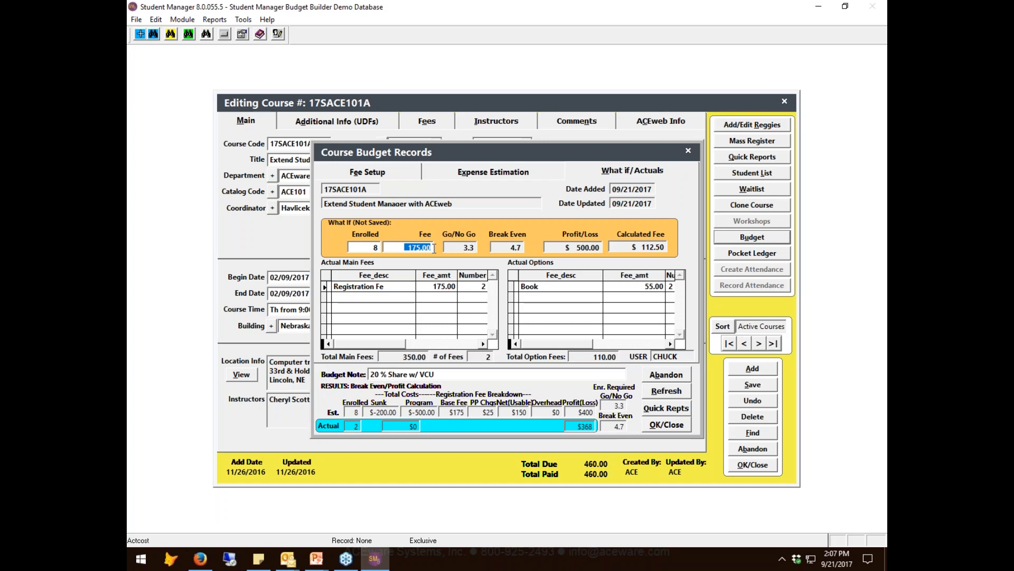
text(129 .)
key(Tab)
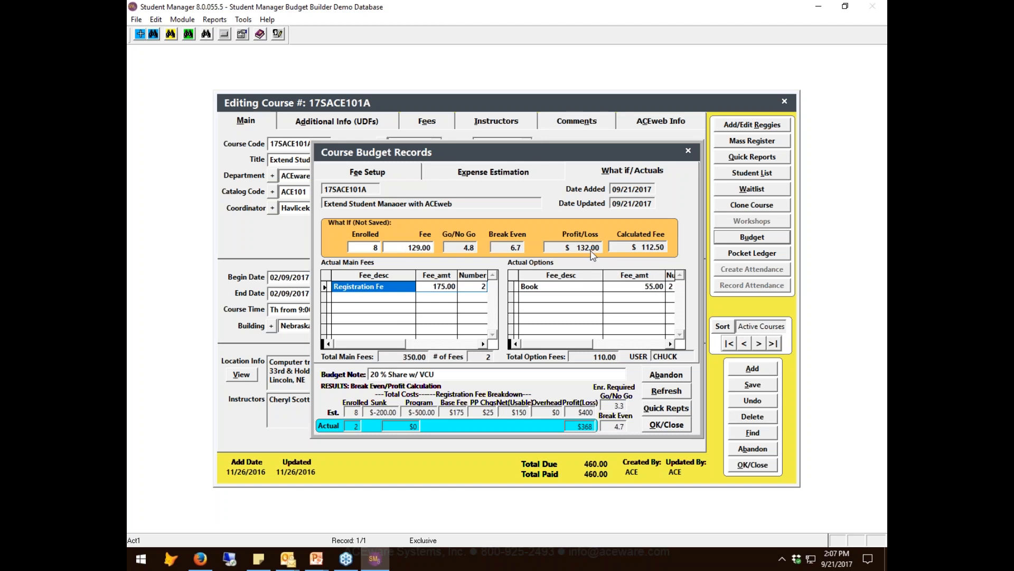
- Set the what-if enrollment estimate to 16
click(366, 247)
text(10)
key(Tab)
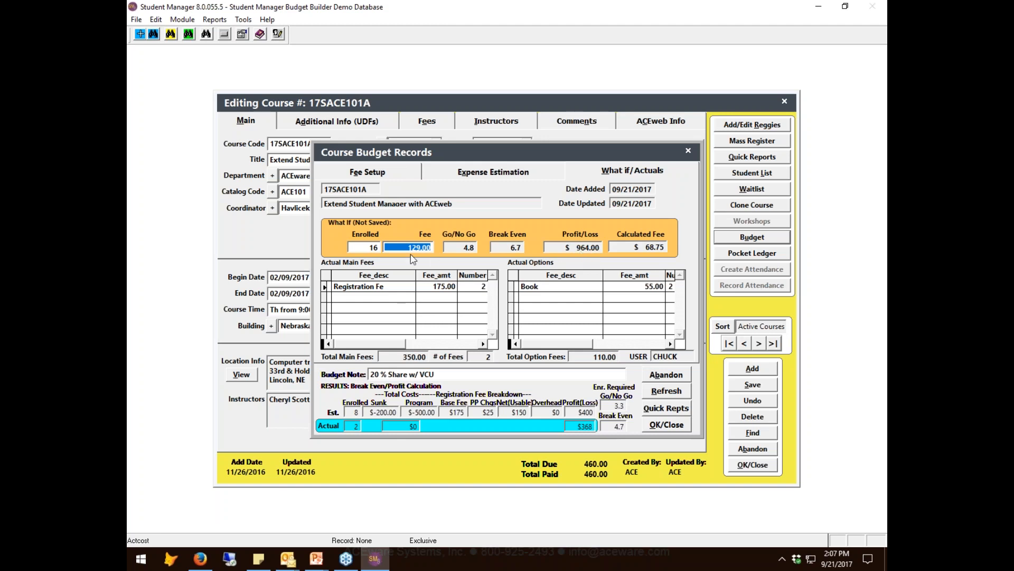
- Close the course budget, reopen it for the same course and display its what-if figures and actuals
mouse_move(406, 248)
click(388, 171)
click(669, 426)
click(765, 239)
click(629, 173)
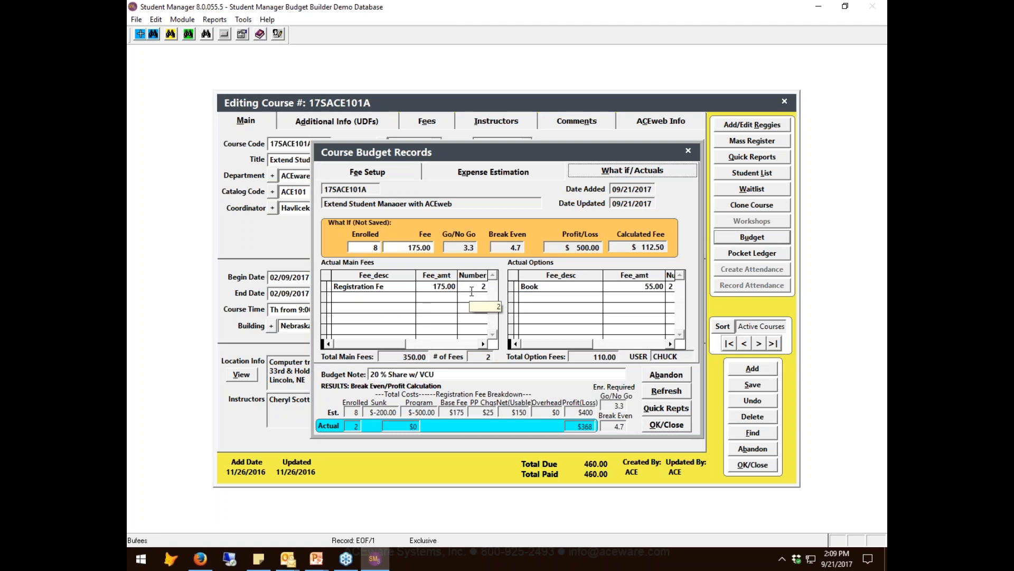
- Check the registration fee entry in the budget's fee setup, keeping Registration Fee as its description
click(349, 170)
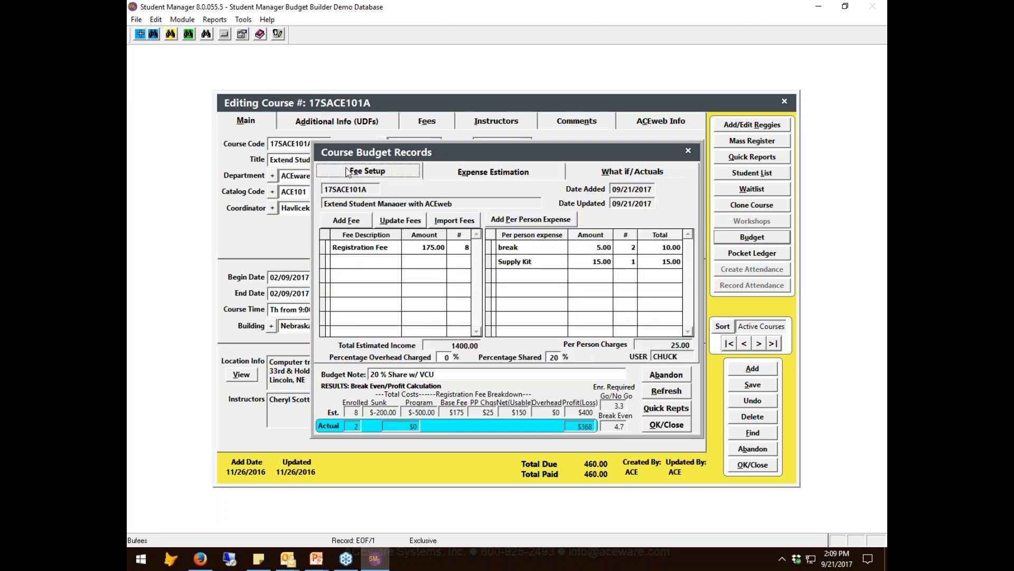
click(468, 245)
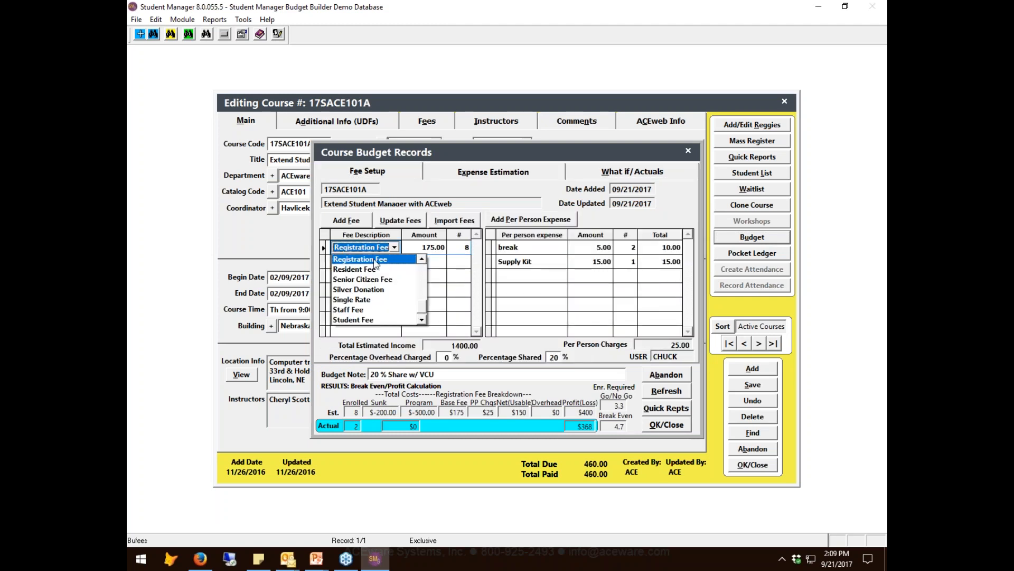
click(373, 259)
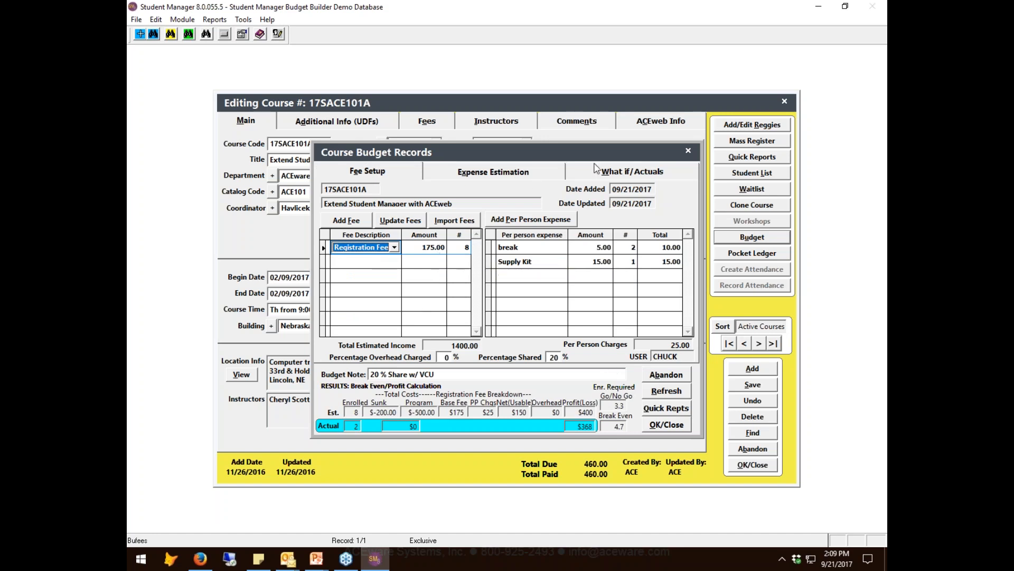
- Test the calculated break-even fee by setting the what-if fee to 112.50
click(625, 175)
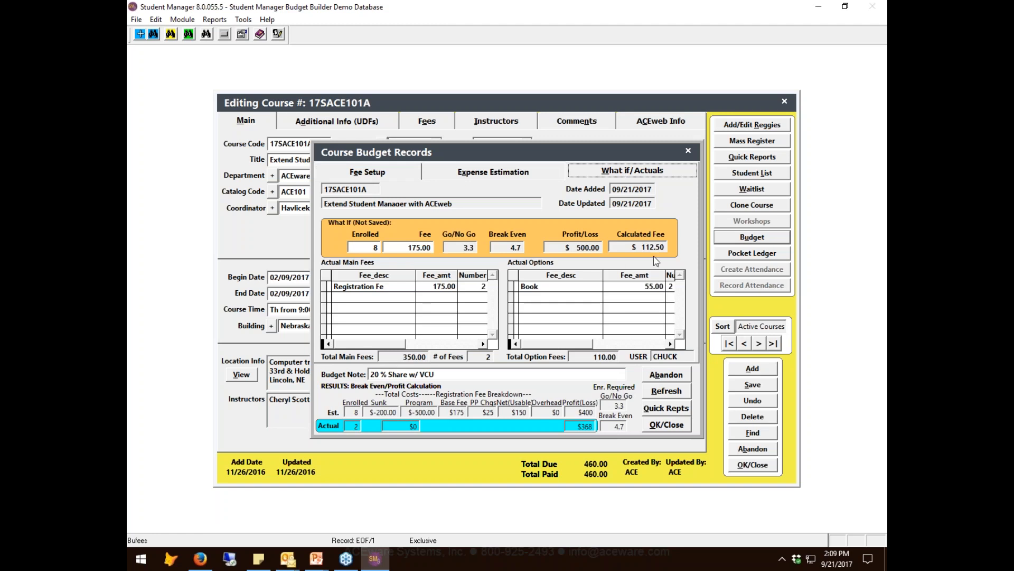
mouse_move(654, 252)
mouse_move(369, 253)
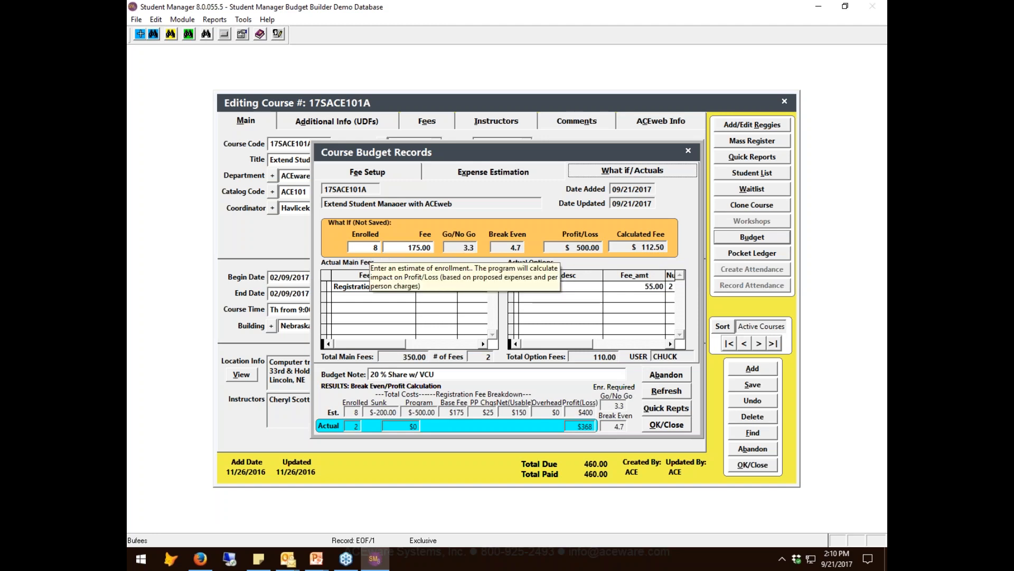
mouse_move(619, 228)
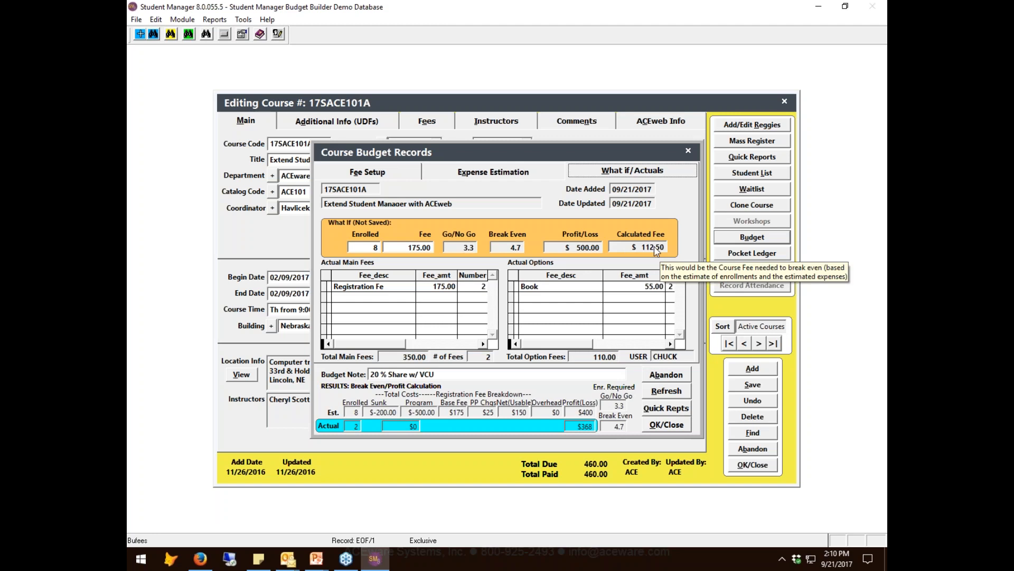
double_click(408, 247)
text(112)
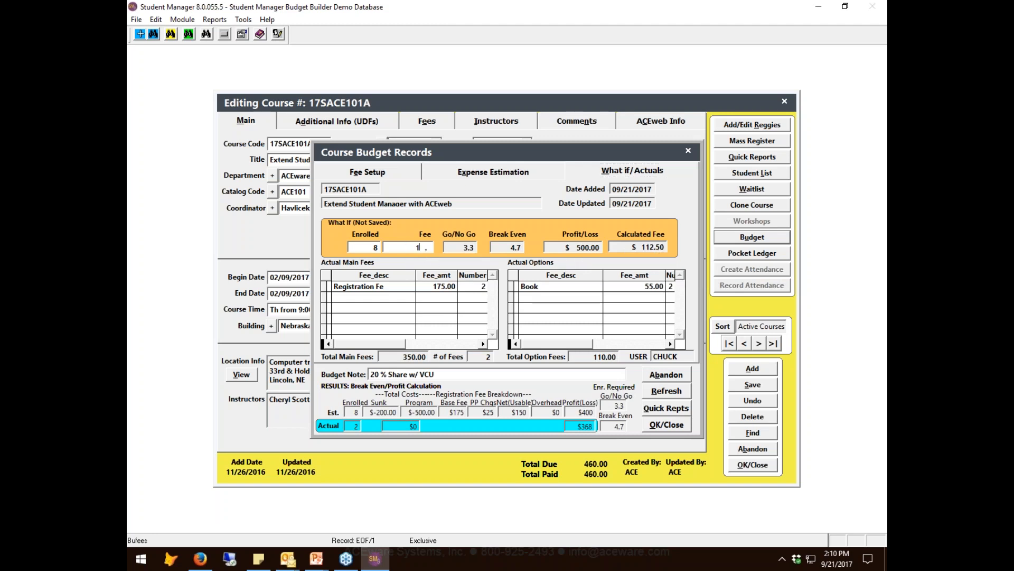
text(.5)
key(Tab)
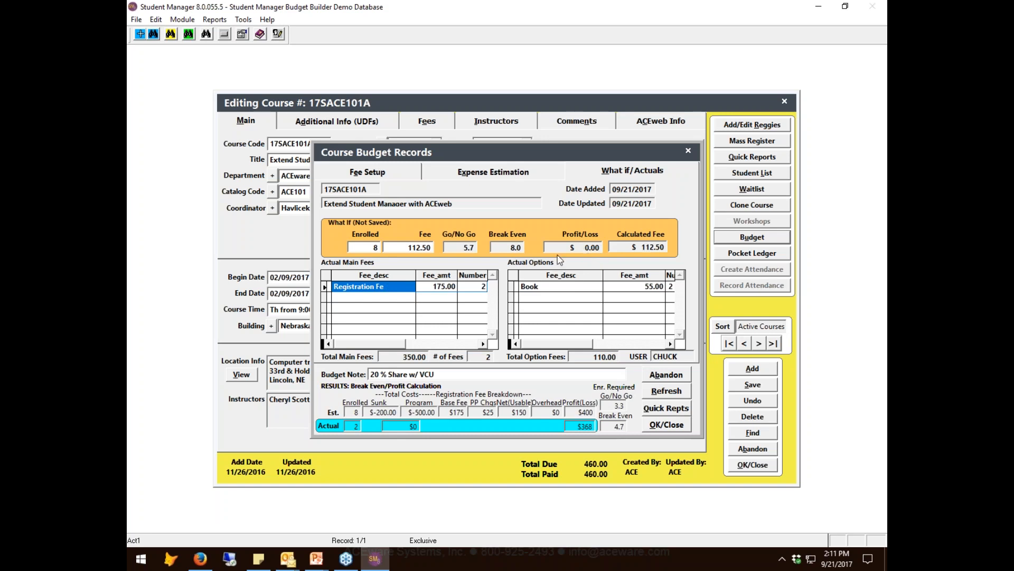
- Set the what-if fee back to 175.00
click(420, 248)
text(175 .)
key(Tab)
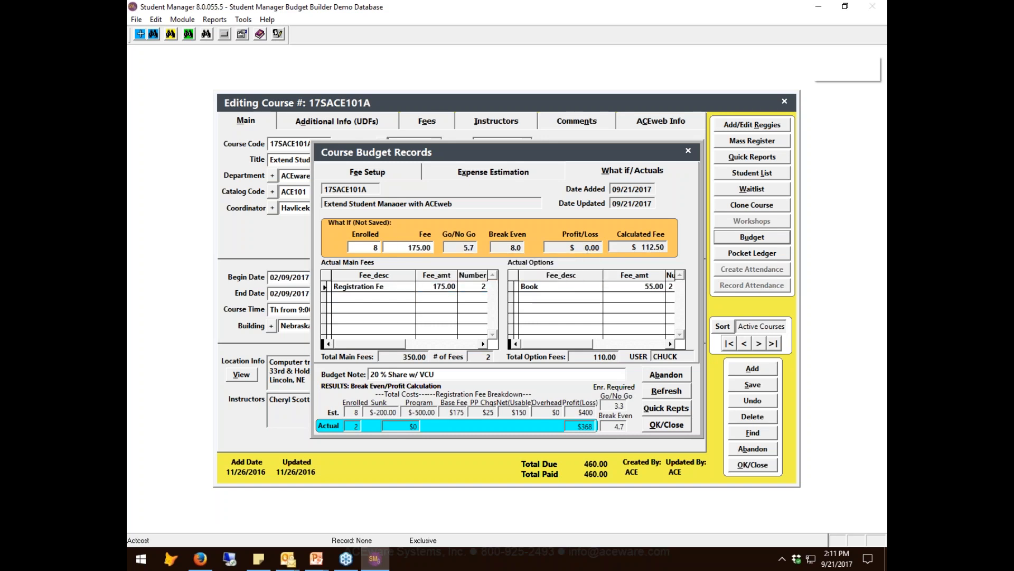
- Test a what-if fee of 149.00 for the course budget, keeping 8 as the enrollment
mouse_move(638, 251)
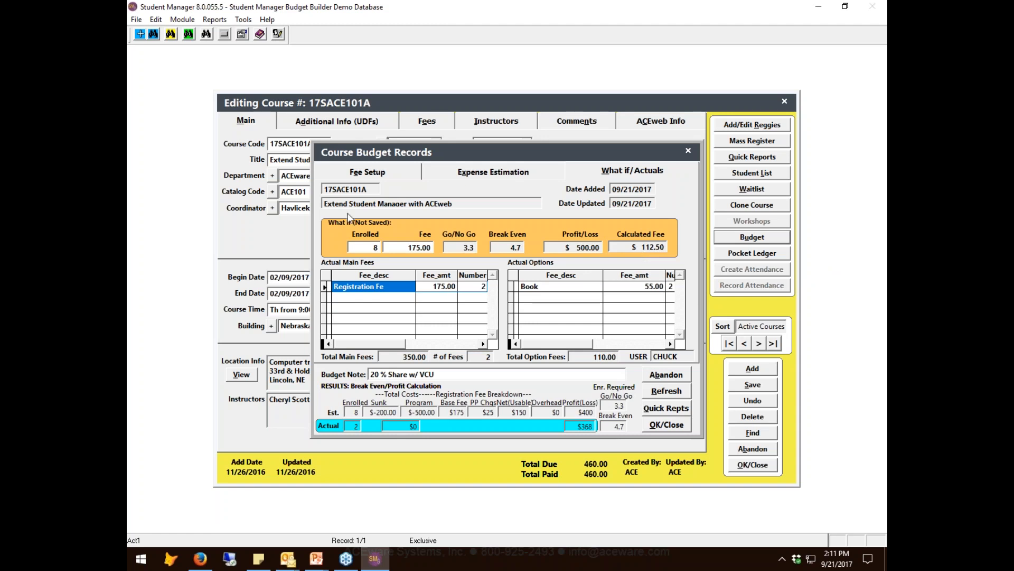
click(410, 248)
double_click(410, 248)
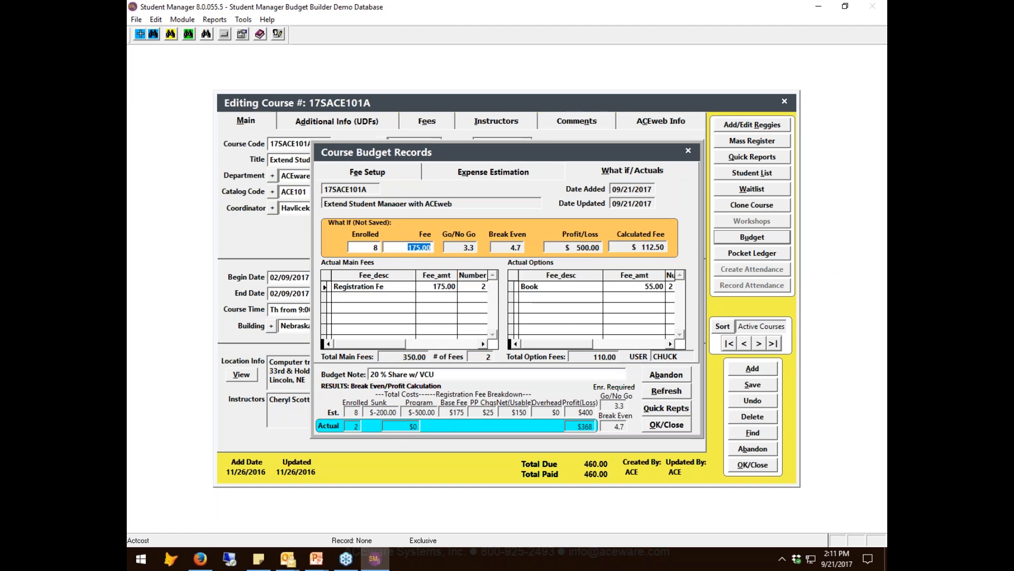
text(149)
key(Tab)
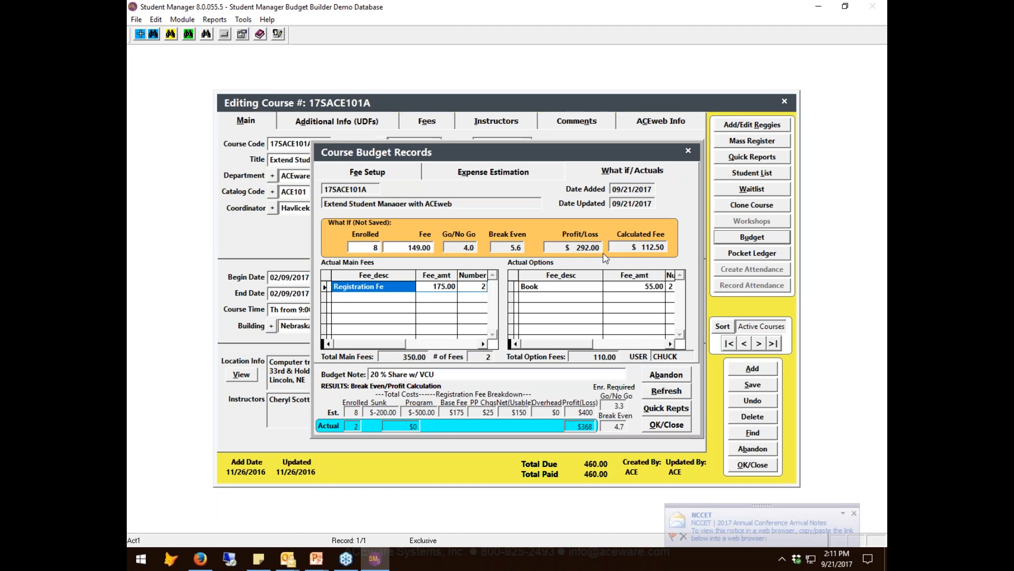
click(370, 247)
text(8)
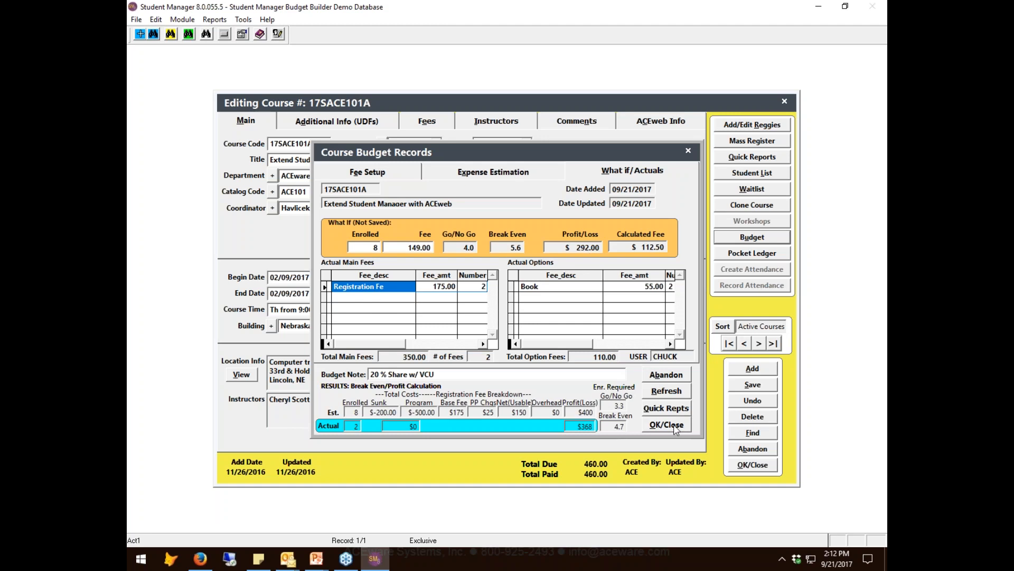
- Set the percentage shared to 0 in the course budget's fee setup
click(392, 174)
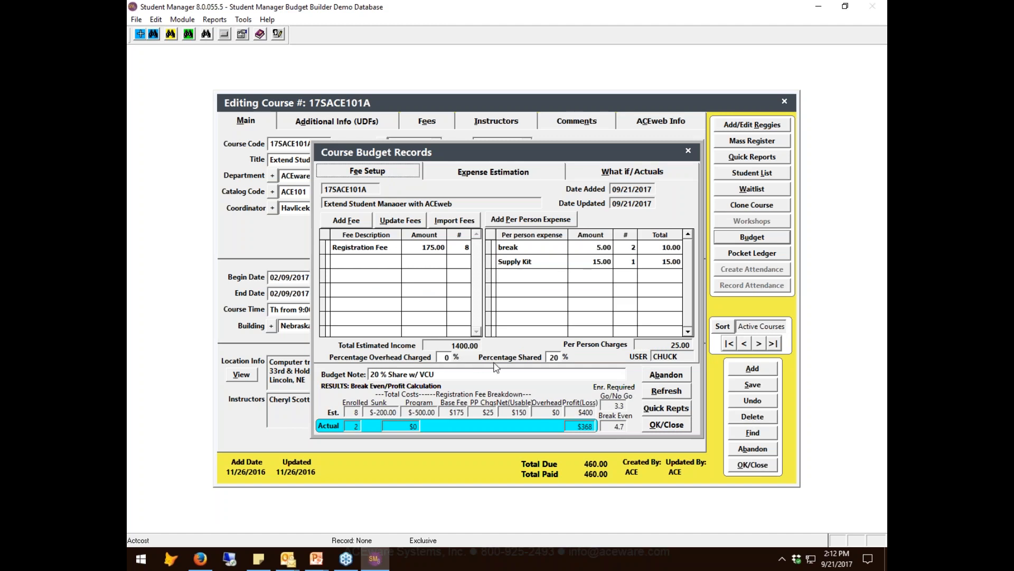
click(553, 357)
text(0)
key(Tab)
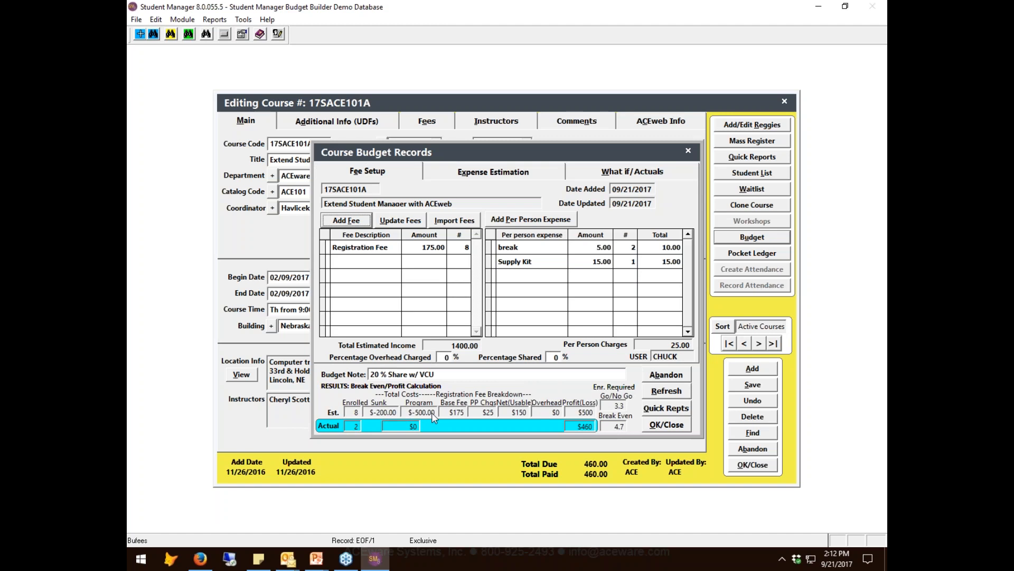
- Test an overhead charge of 50 percent in the fee setup and check the effect on the estimated profit and break-even
click(444, 357)
text(50)
key(Tab)
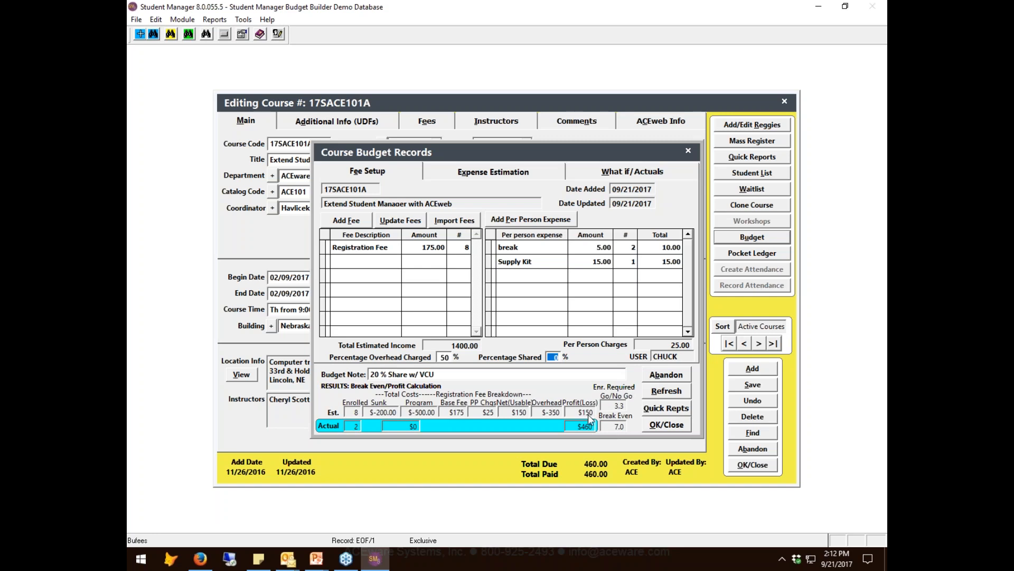
mouse_move(548, 420)
mouse_move(613, 427)
- Set the percentage overhead charged back to 0
click(443, 357)
text(0)
key(Tab)
- Switch to the running PowerPoint slide show and advance past the Questions slide to the "What's Next?" slide
click(315, 559)
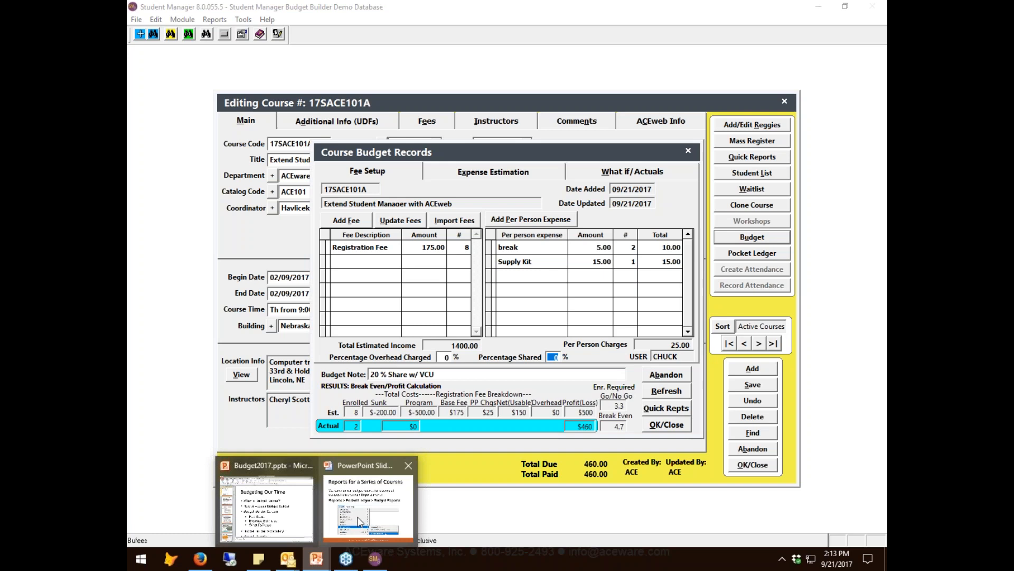
click(359, 522)
click(682, 408)
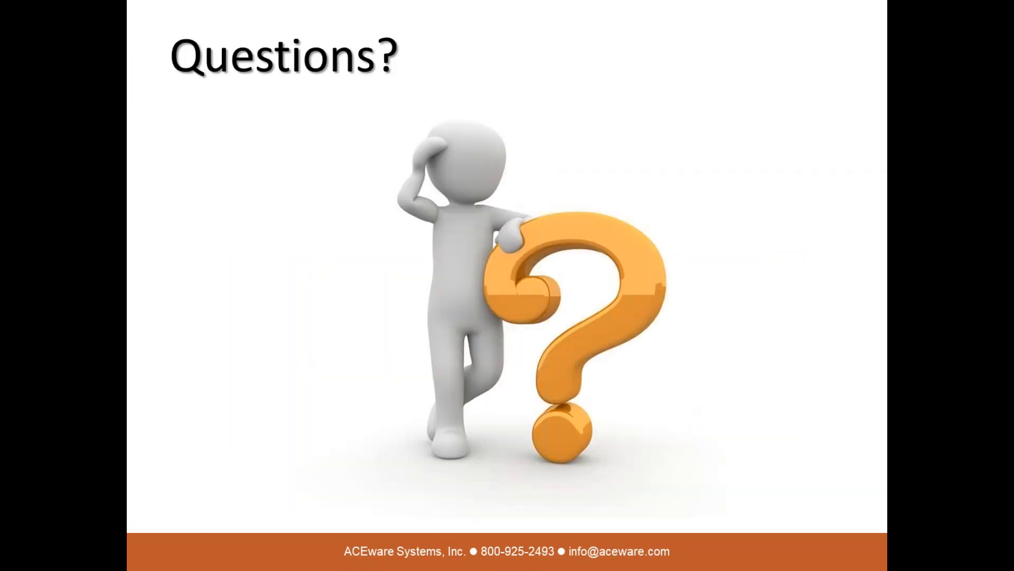
key(Right)
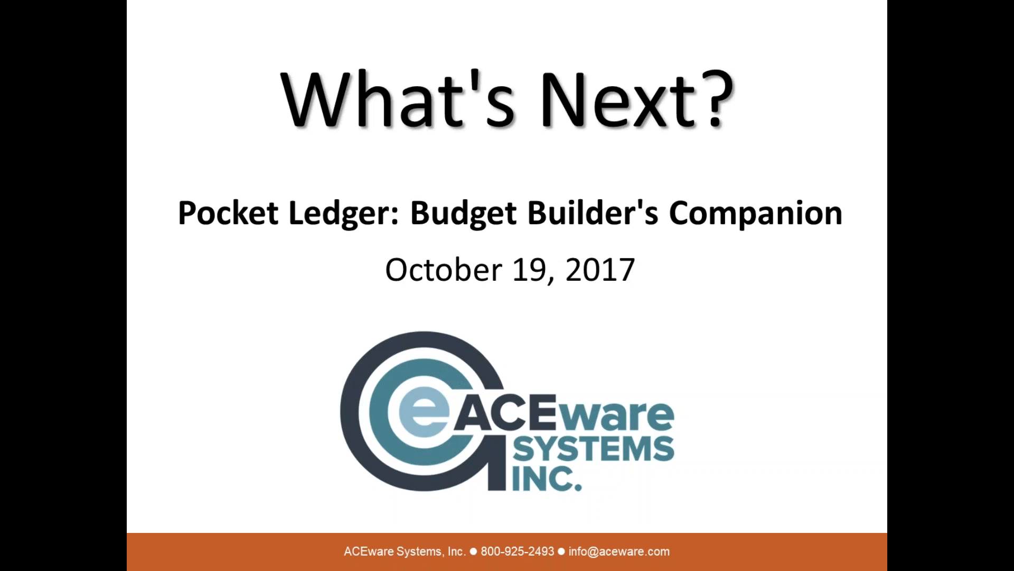
- Switch to the ACEware website in Firefox and open the Webinar Archive from the customer resources
key(alt+Tab)
key(alt+Tab)
key(alt+Tab)
key(alt+Tab)
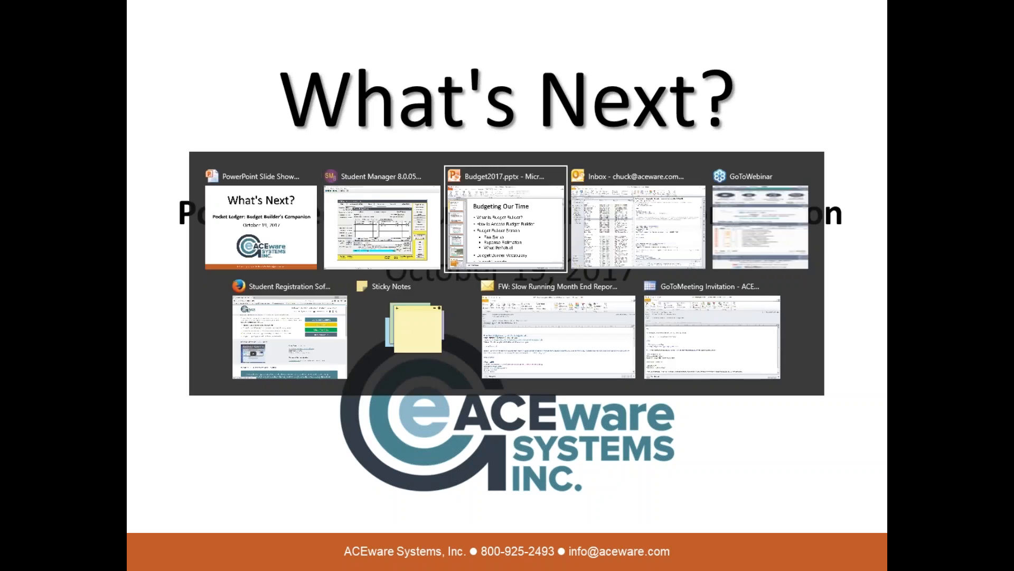
key(alt+Tab)
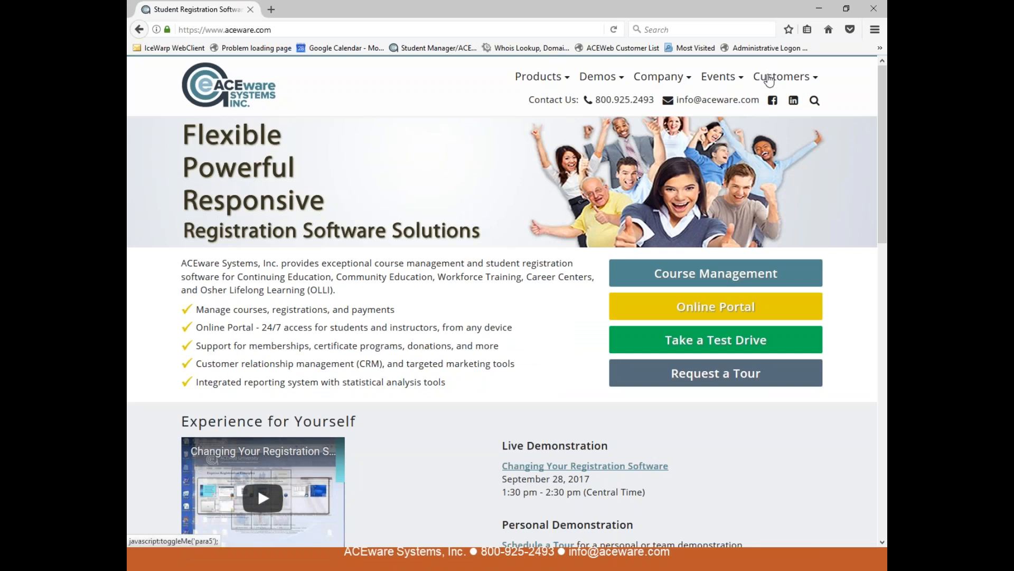
click(787, 78)
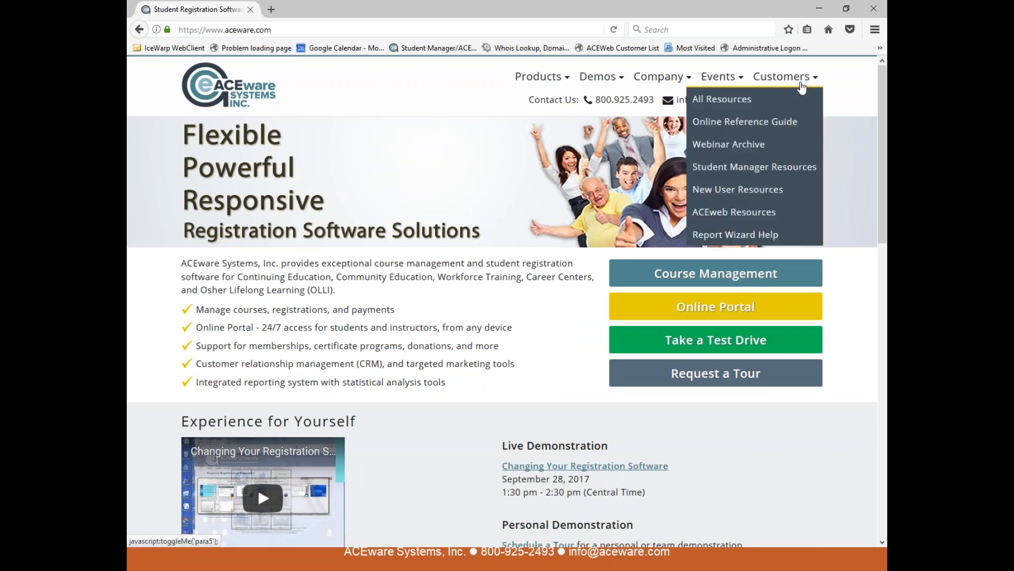
click(763, 148)
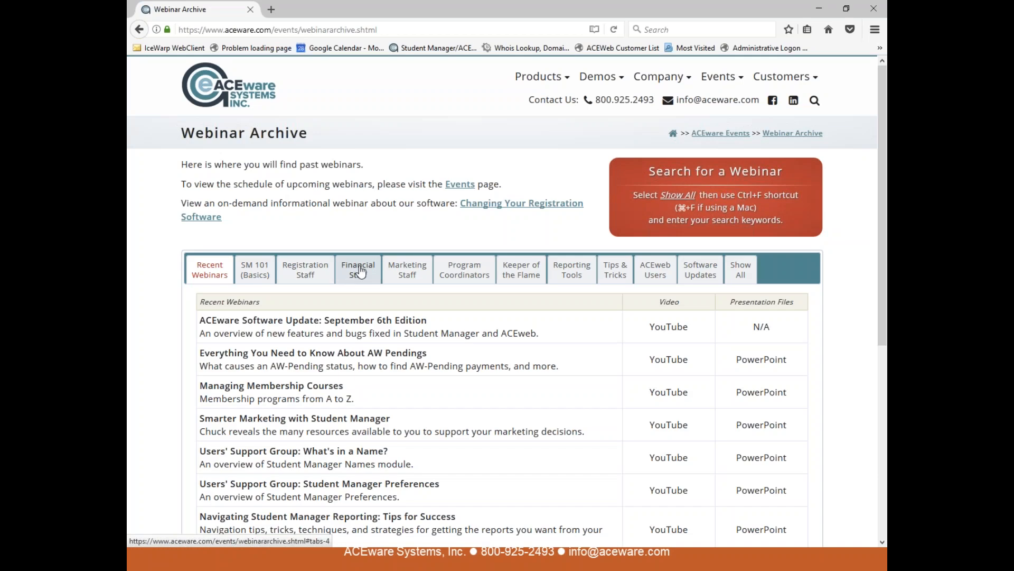
- Show the Financial Staff webinars in the archive, look through the list and reveal the customer resource pages
click(357, 270)
scroll(432, 317, down, 5)
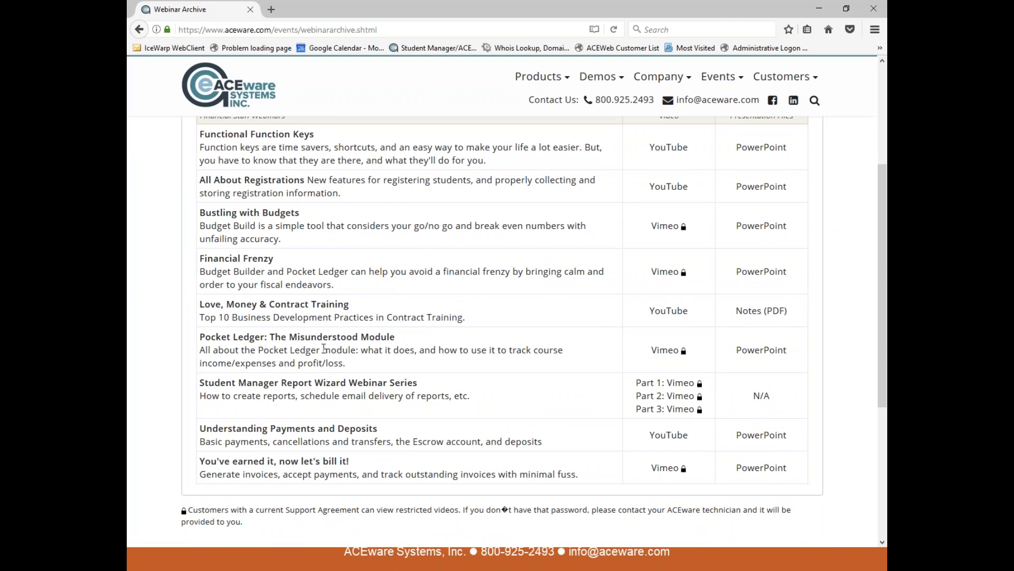
scroll(338, 456, up, 5)
mouse_move(803, 78)
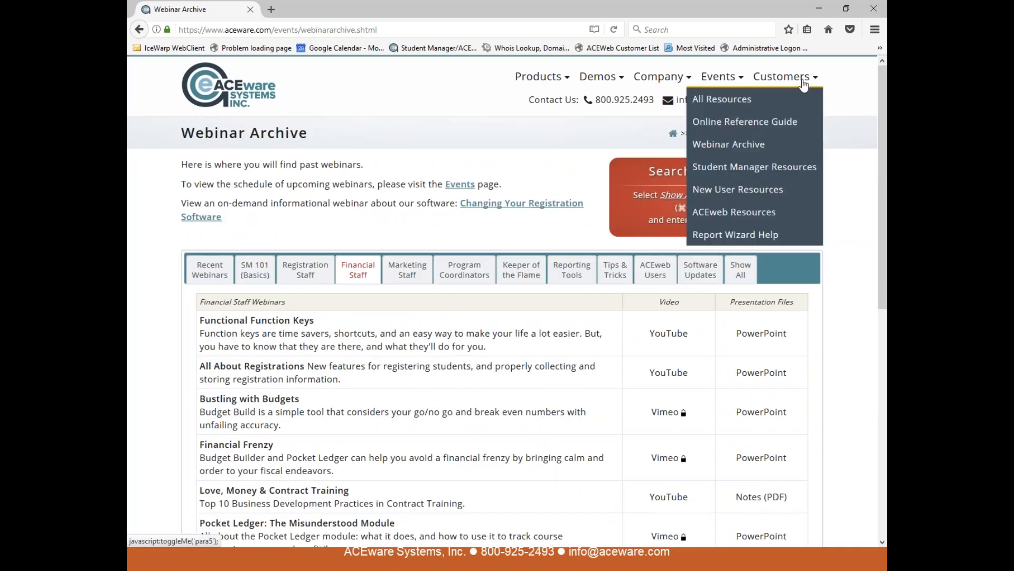